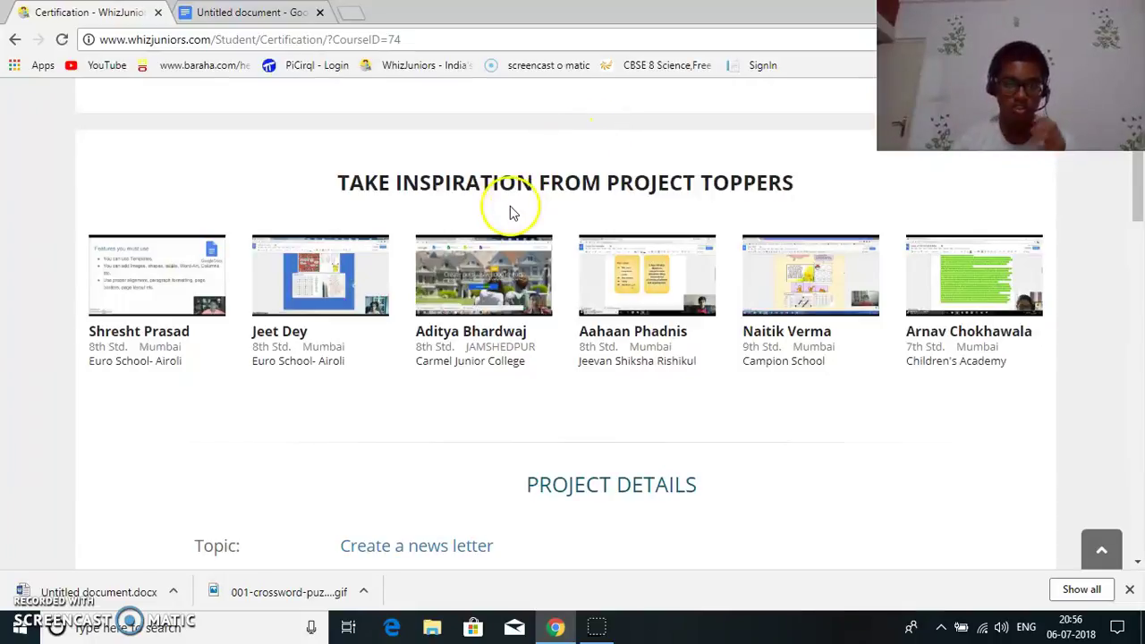
Highlight the project topic 'Create a news letter' and the two-page newsletter instruction.
scroll(568, 334, "down", 3)
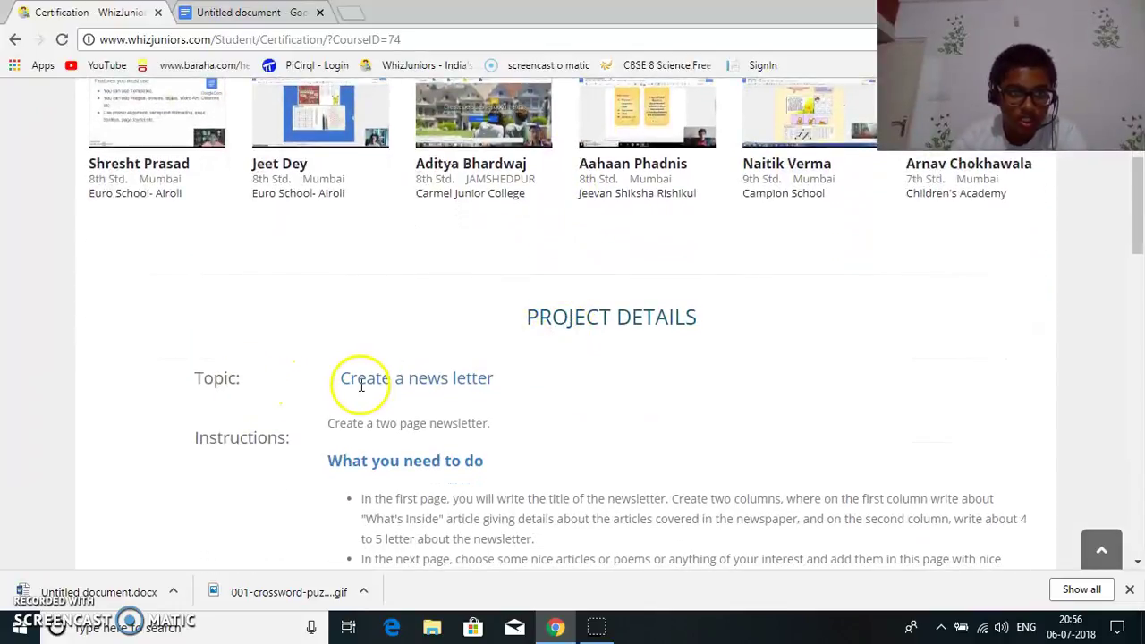
left_click_drag(347, 370, 483, 377)
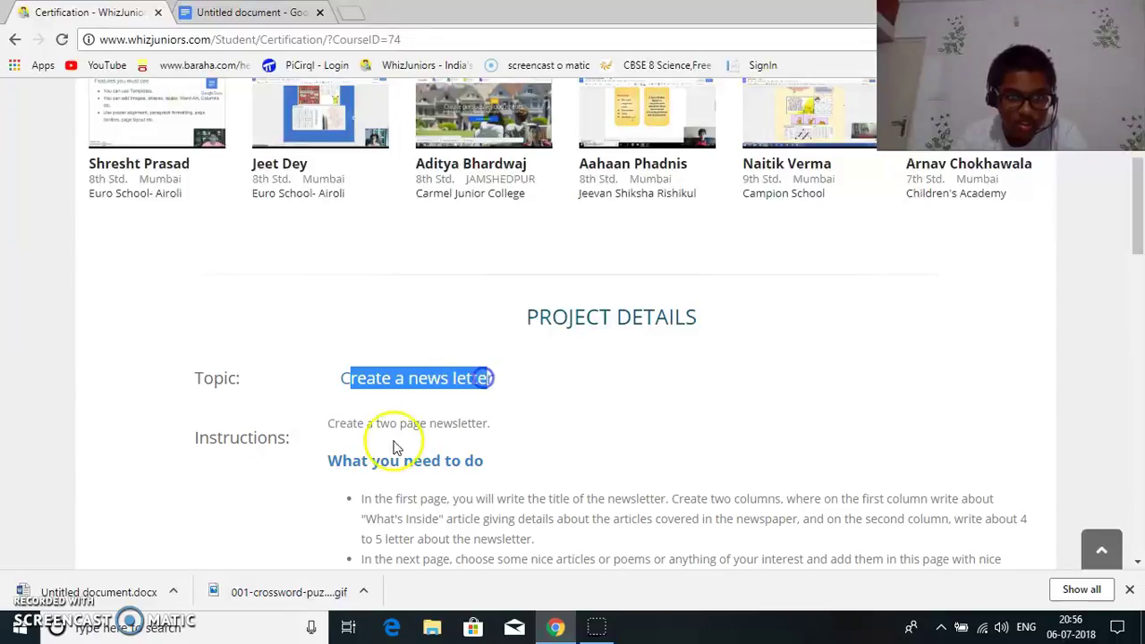
left_click_drag(330, 421, 456, 421)
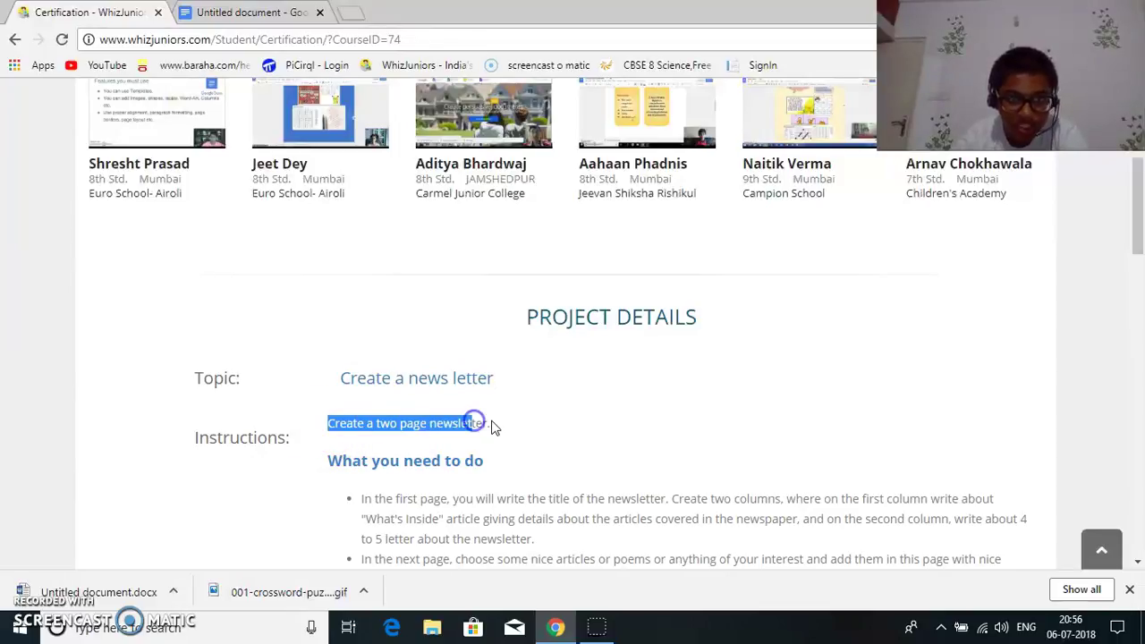
left_click(522, 425)
scroll(516, 422, "down", 2)
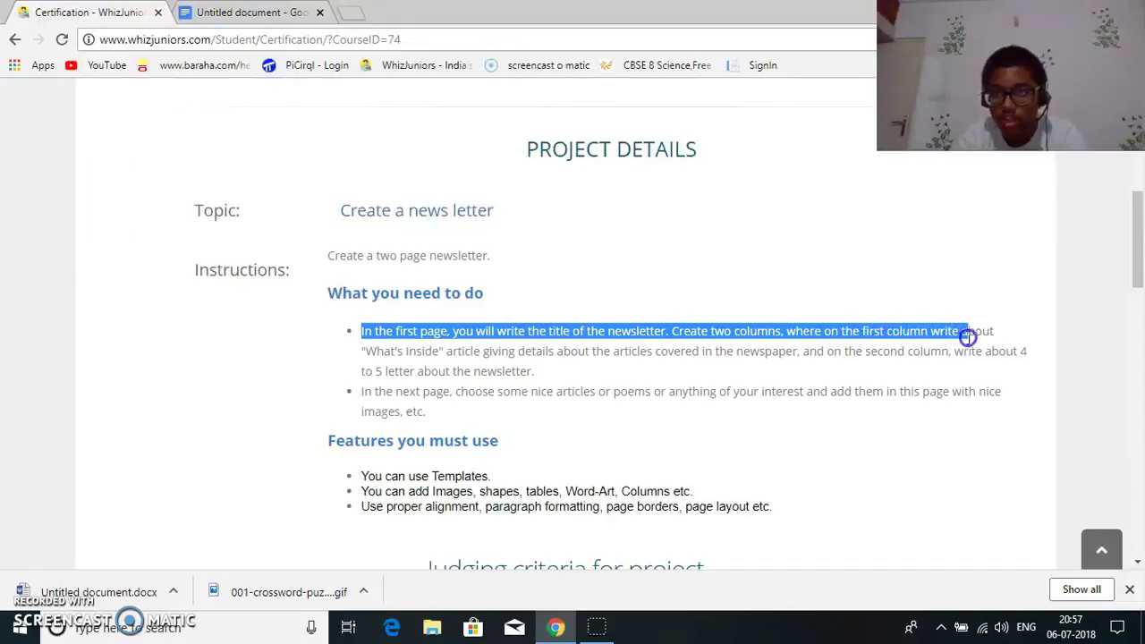
Highlight the instruction bullets for the first page and the next page of the newsletter.
left_click_drag(973, 337, 1014, 345)
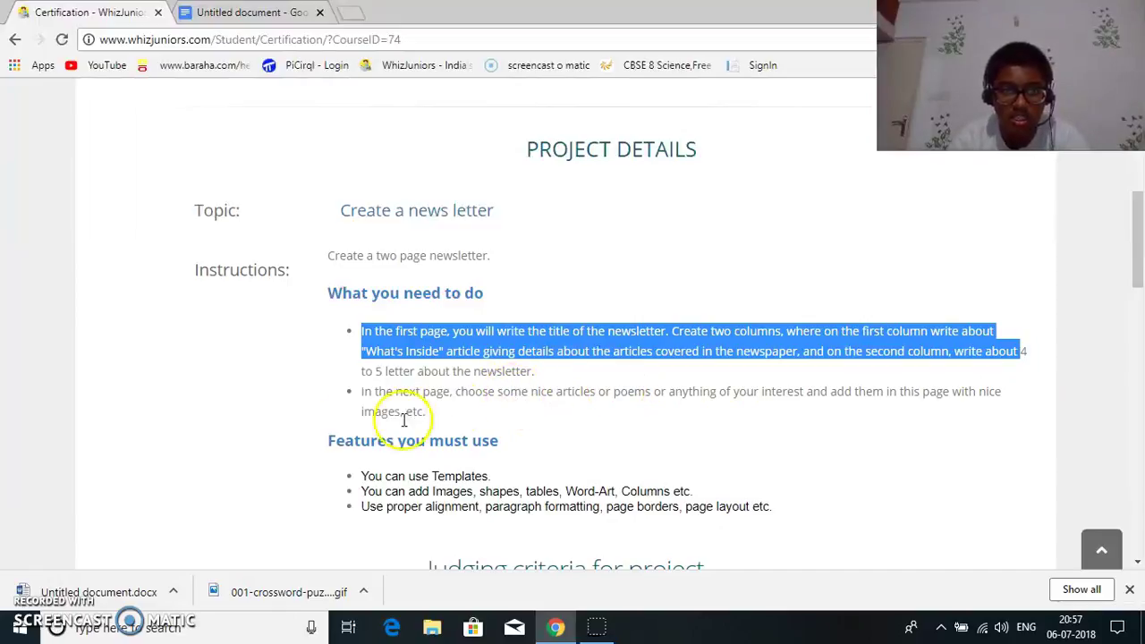
left_click(369, 391)
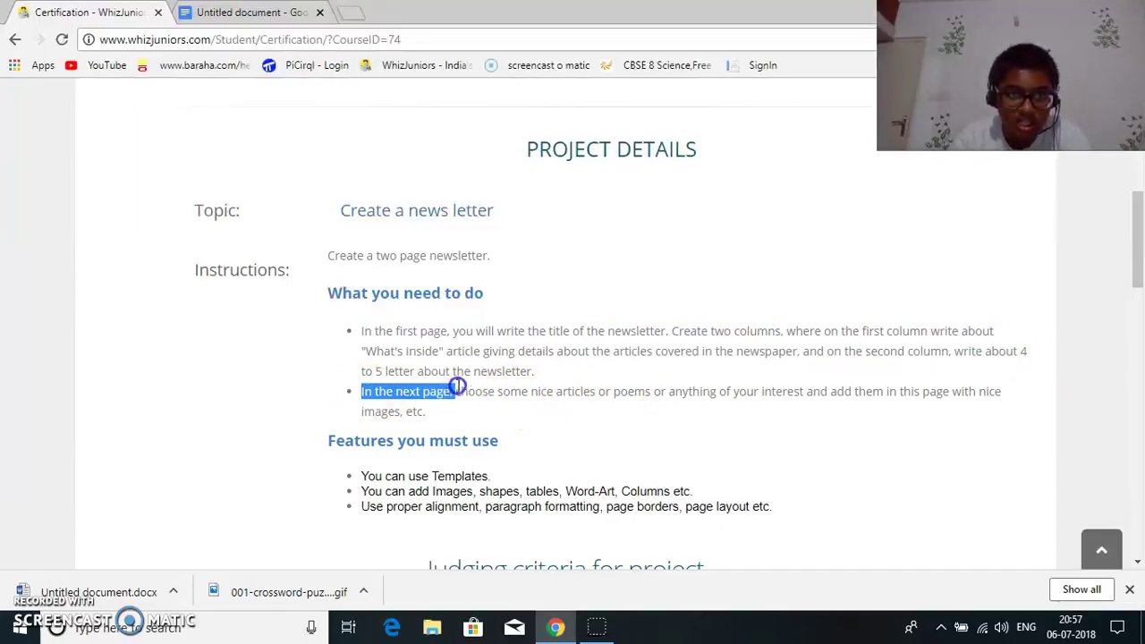
left_click_drag(461, 384, 633, 400)
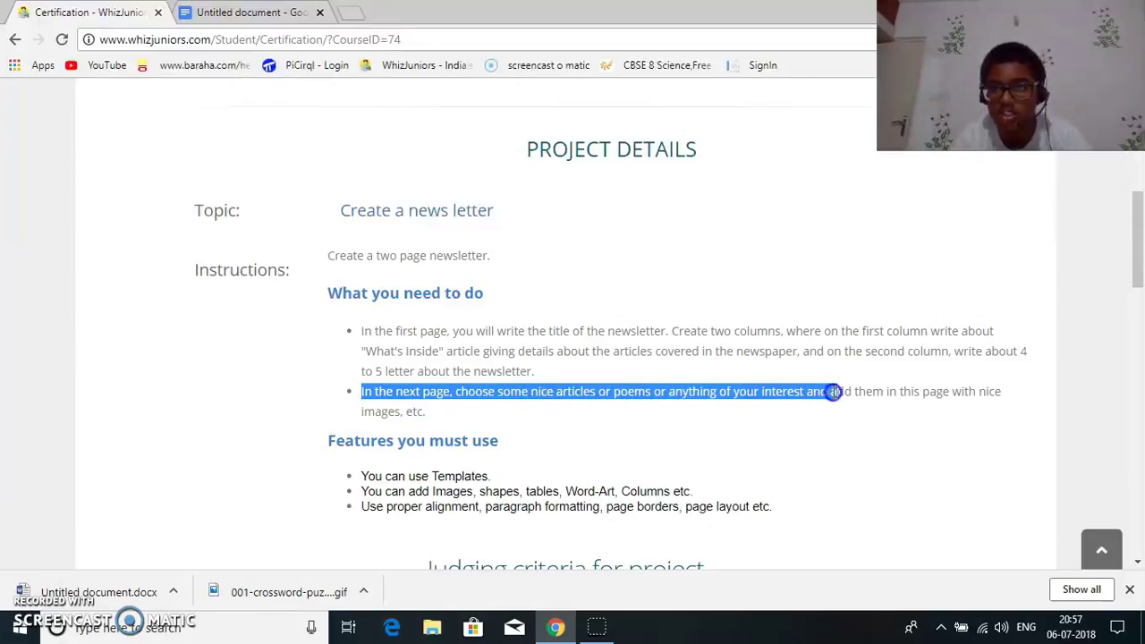
left_click_drag(843, 393, 918, 428)
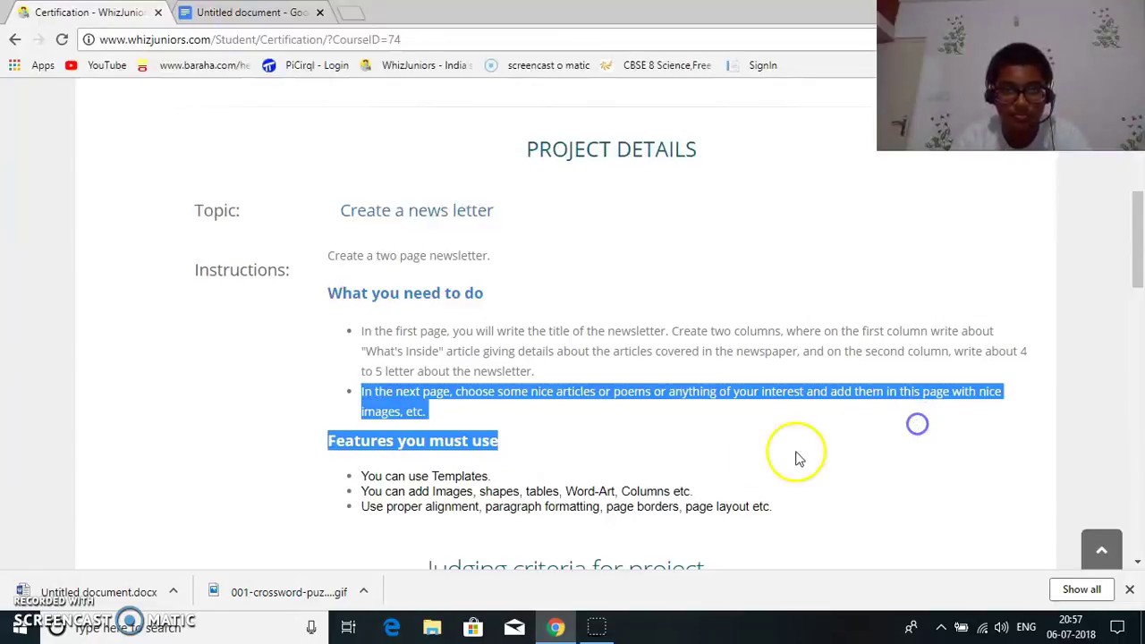
left_click(605, 458)
scroll(485, 435, "down", 9)
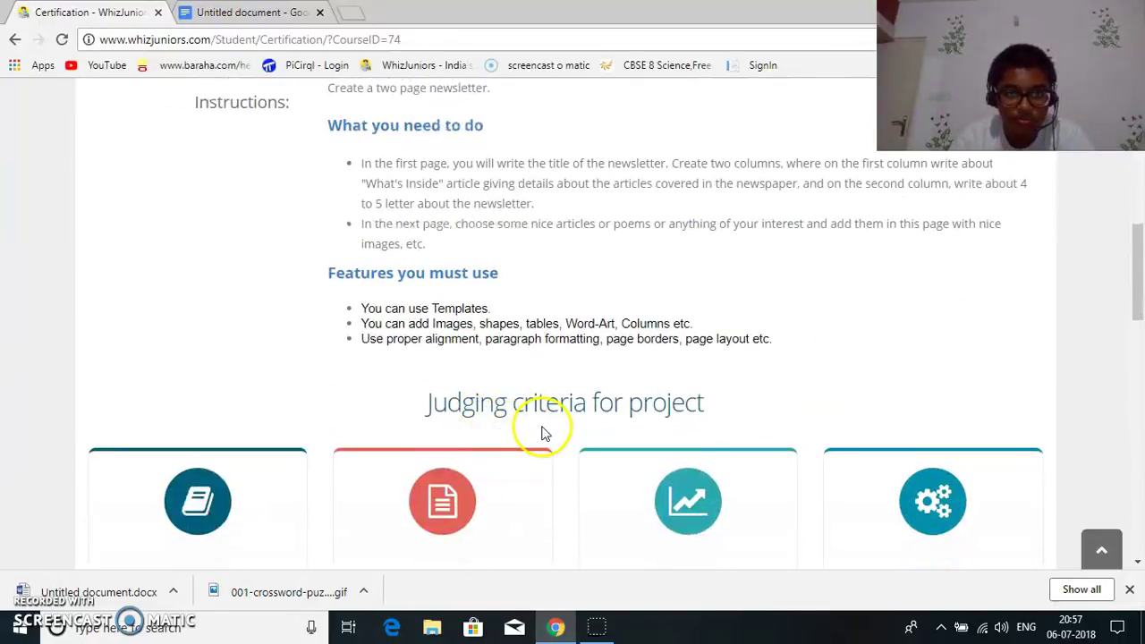
scroll(541, 426, "up", 12)
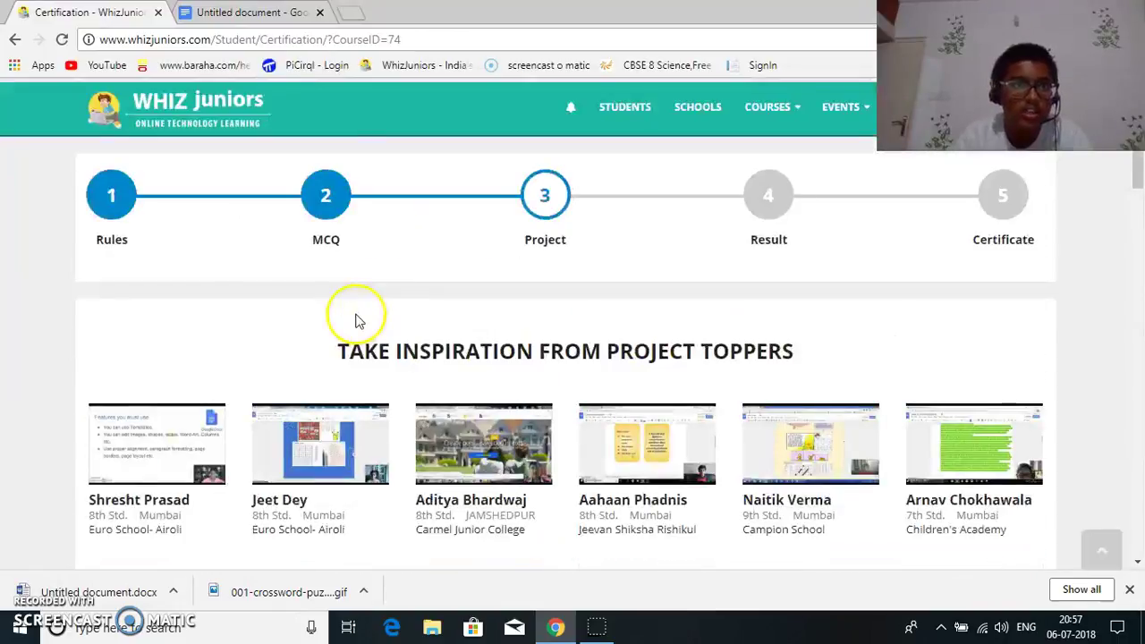
left_click(244, 19)
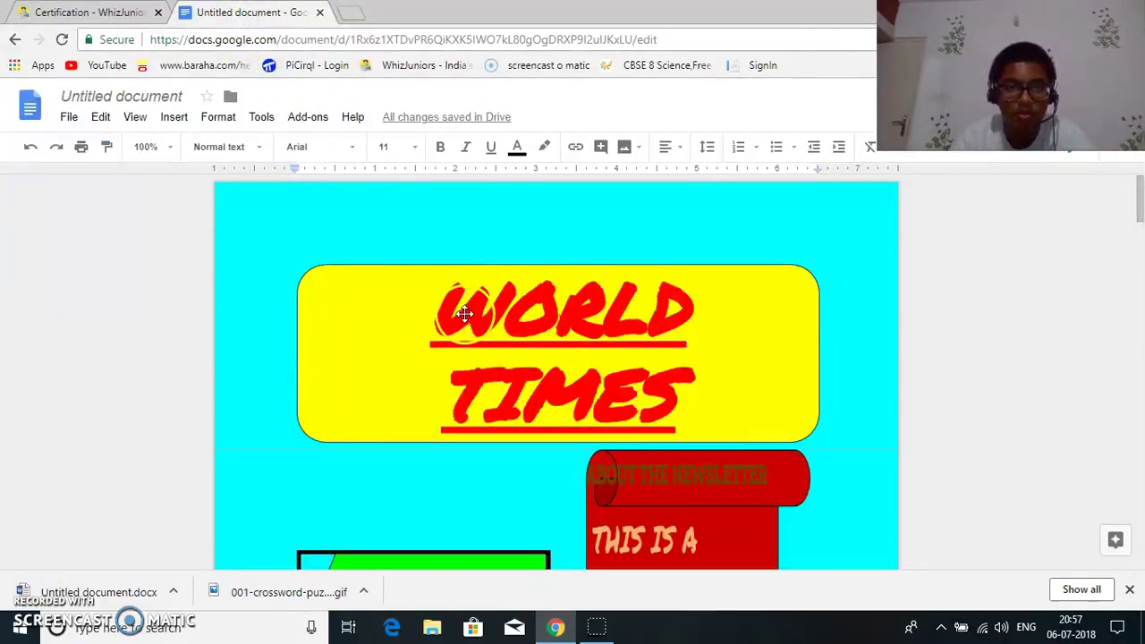
scroll(772, 354, "down", 4)
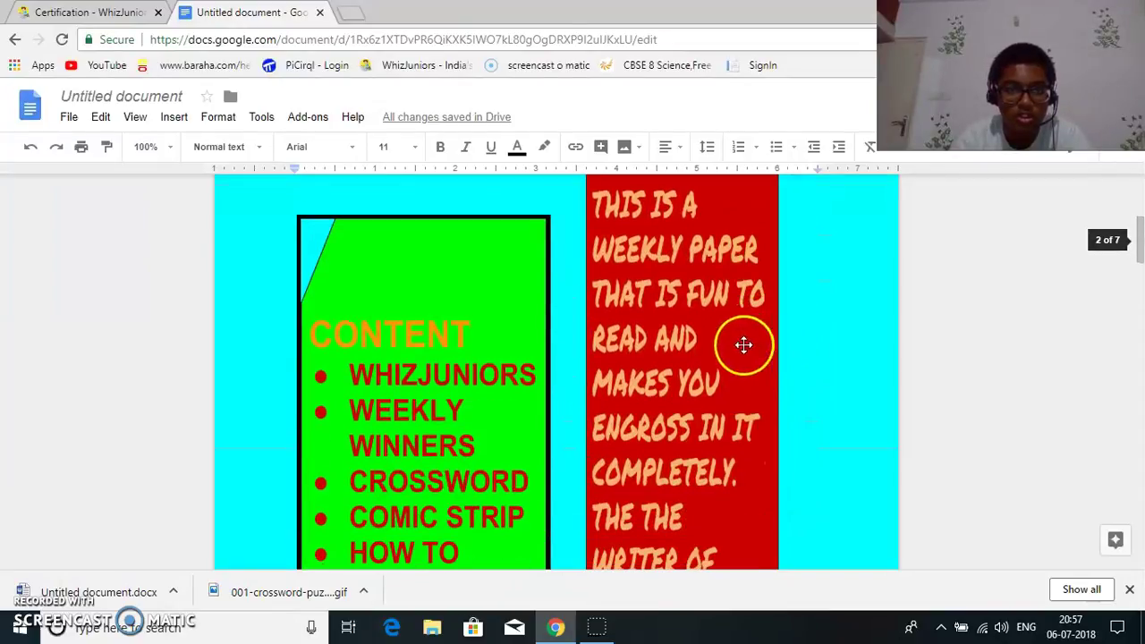
scroll(380, 322, "down", 2)
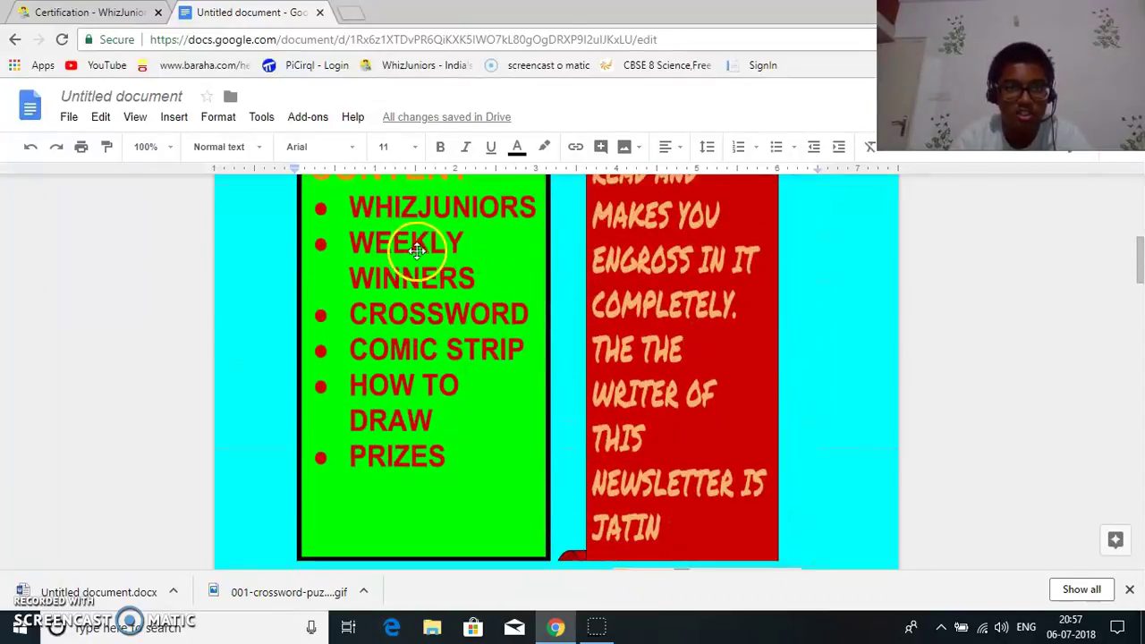
scroll(466, 268, "down", 2)
scroll(376, 249, "up", 1)
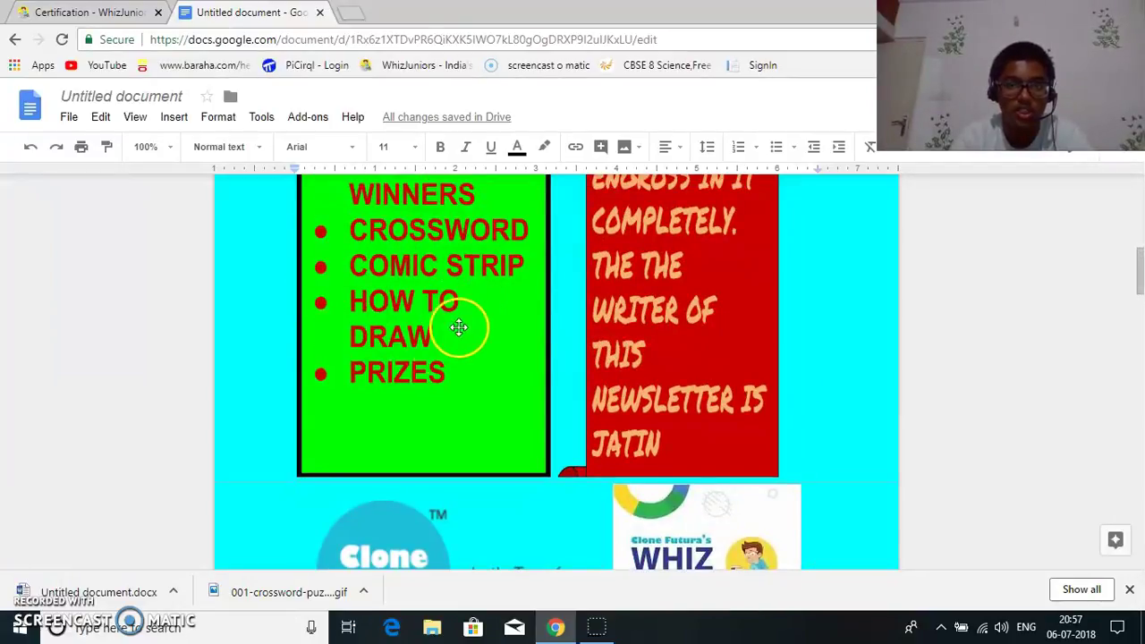
scroll(663, 385, "up", 4)
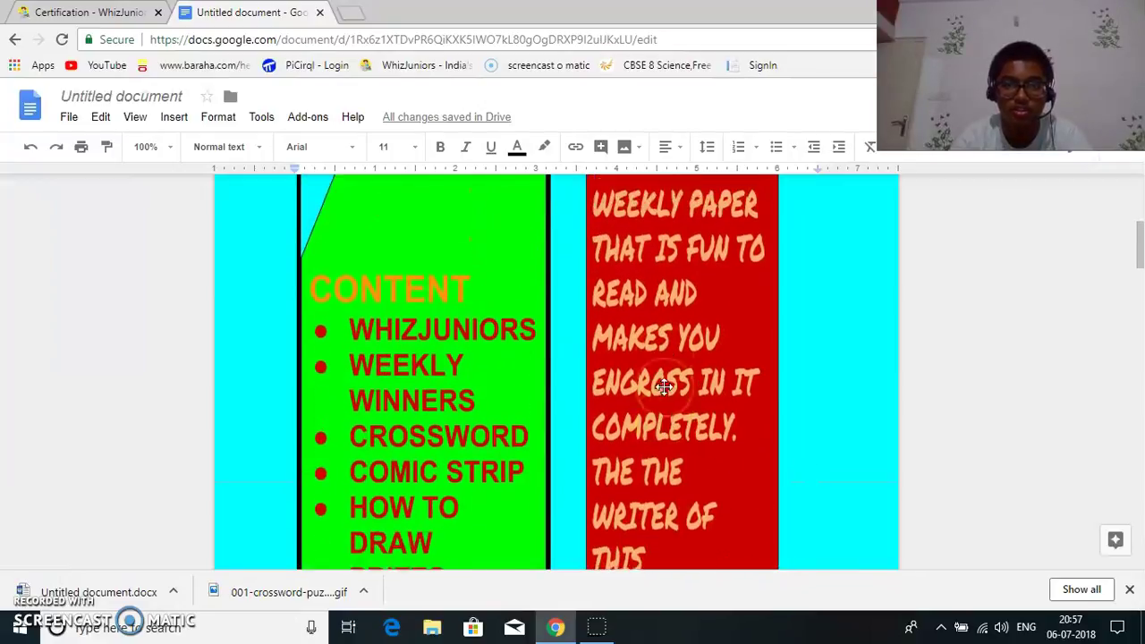
scroll(662, 365, "up", 1)
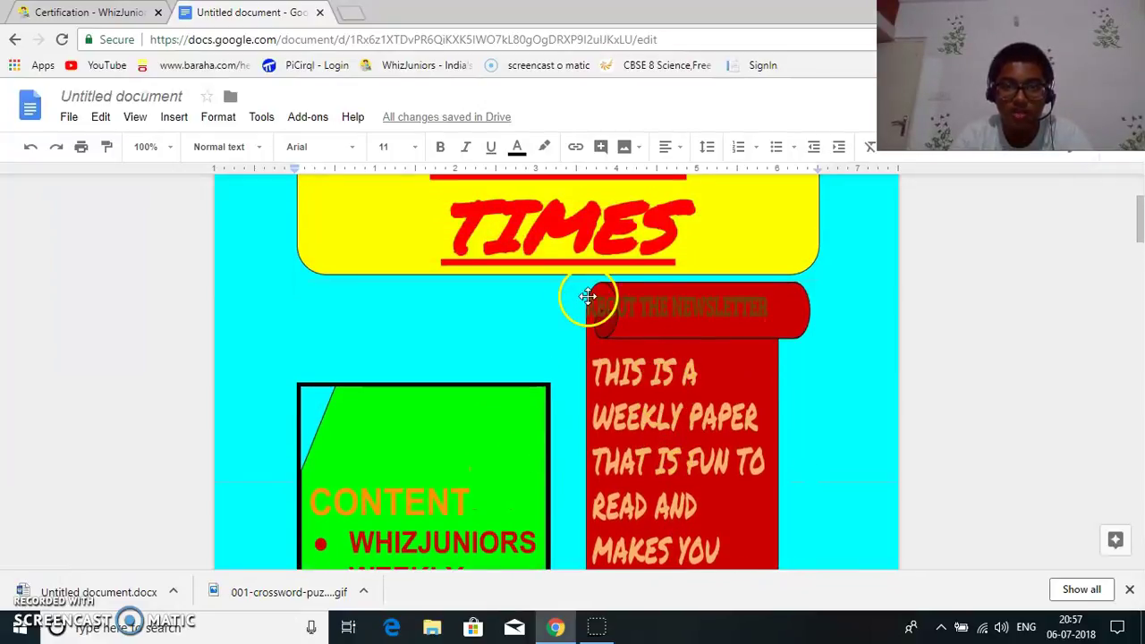
scroll(747, 315, "down", 1)
scroll(747, 315, "down", 1)
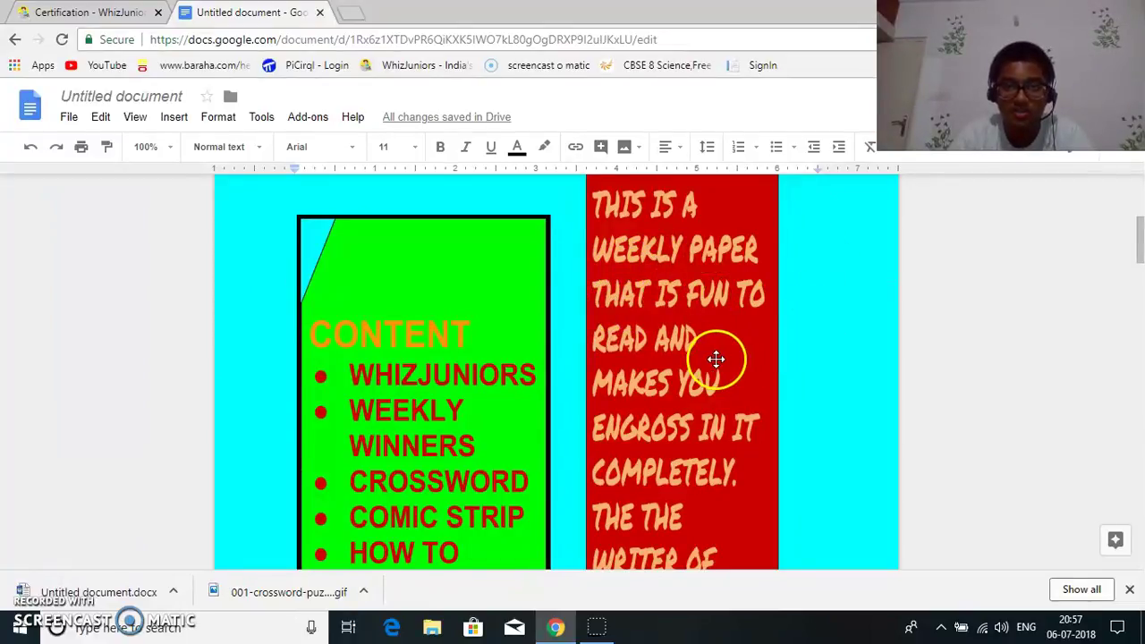
scroll(721, 359, "down", 1)
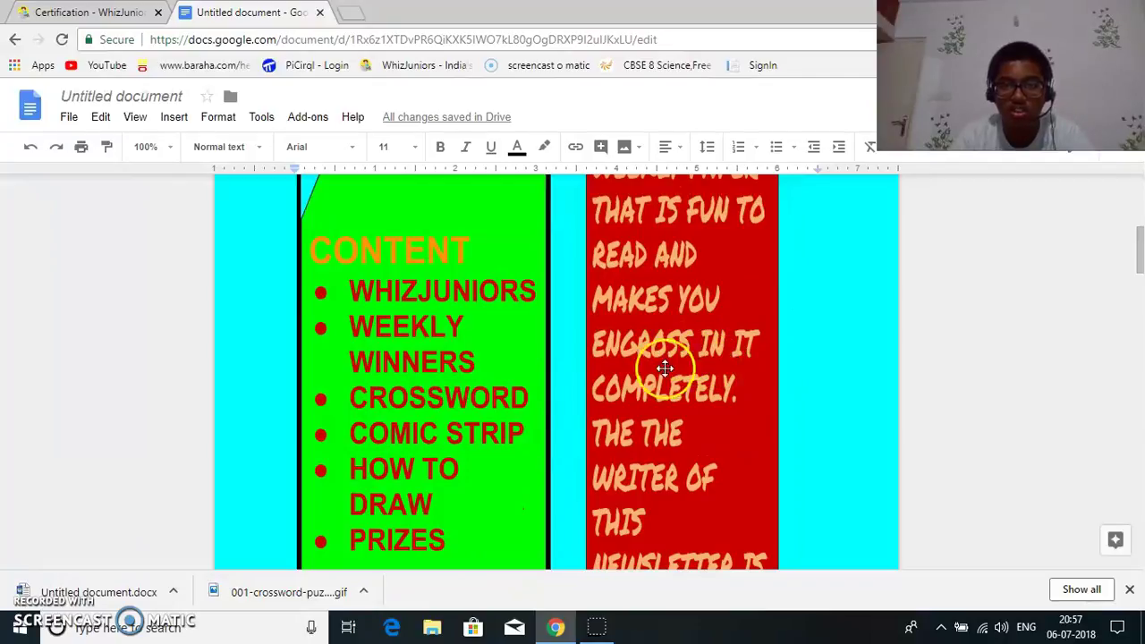
scroll(672, 430, "down", 2)
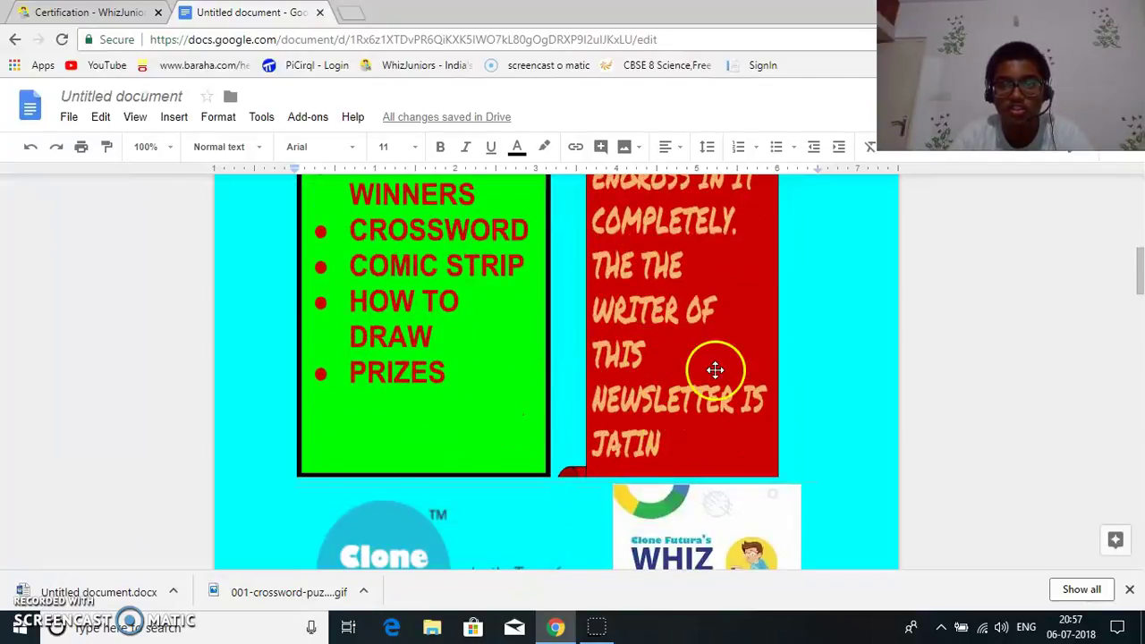
scroll(754, 449, "down", 3)
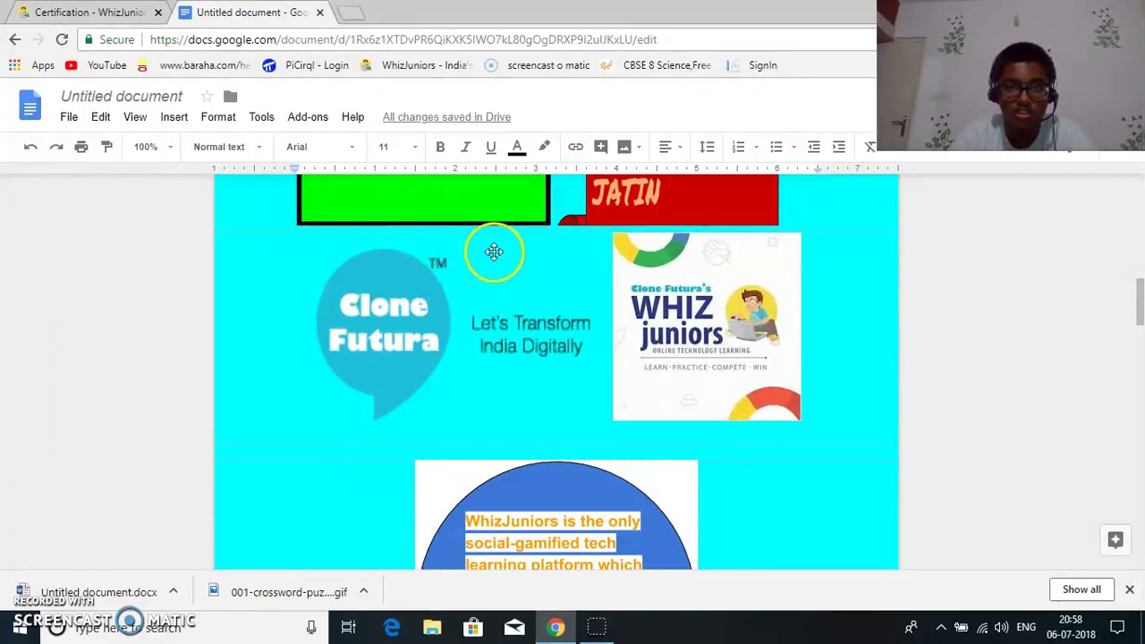
scroll(825, 376, "down", 2)
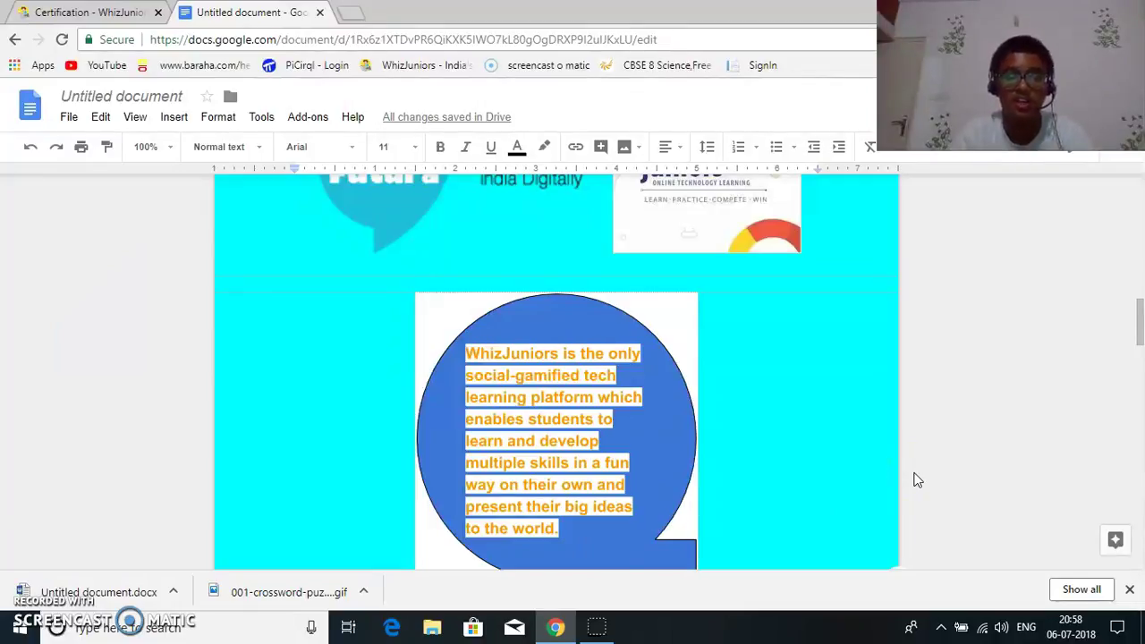
left_click(741, 439)
scroll(769, 428, "down", 4)
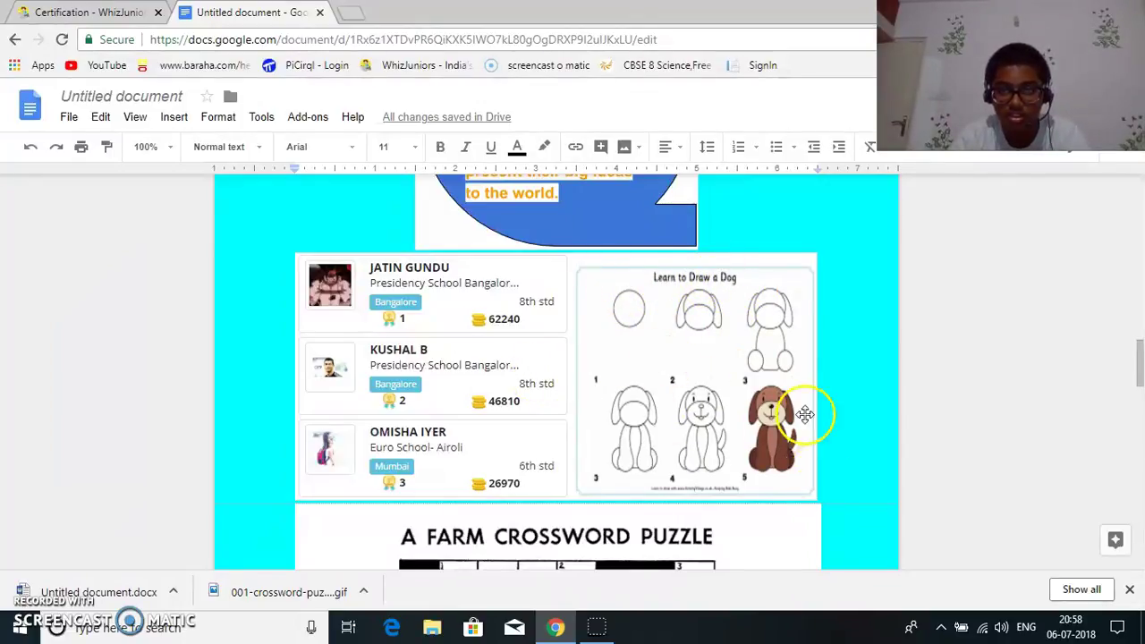
Scroll past the crossword to the three-panel Garfield comic strip and the priced reward items.
scroll(684, 400, "down", 2)
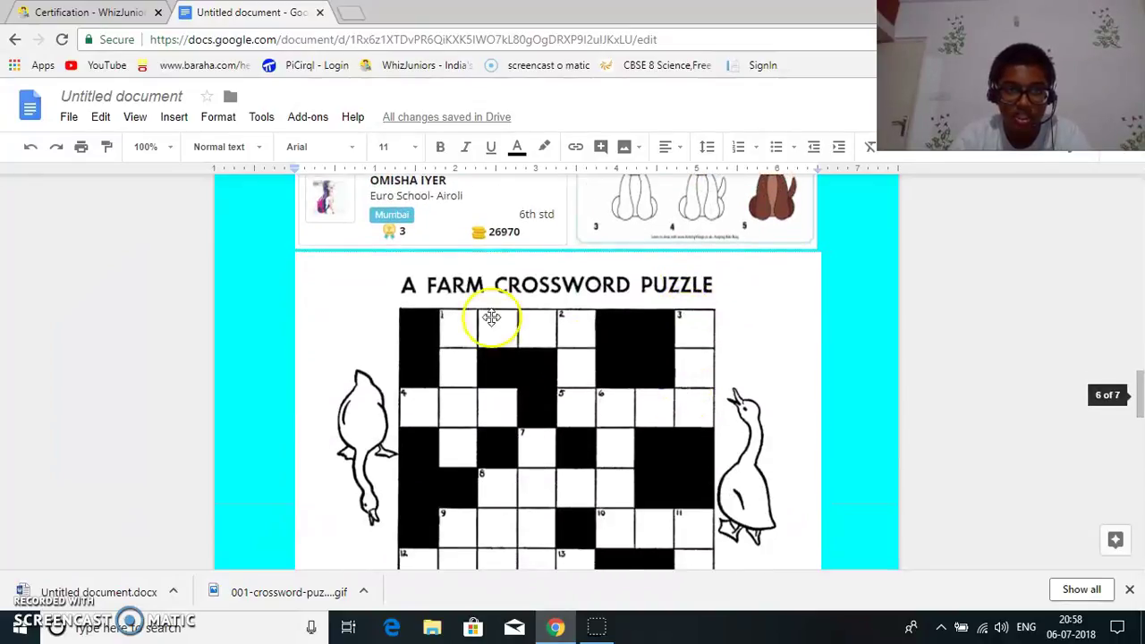
scroll(573, 319, "down", 4)
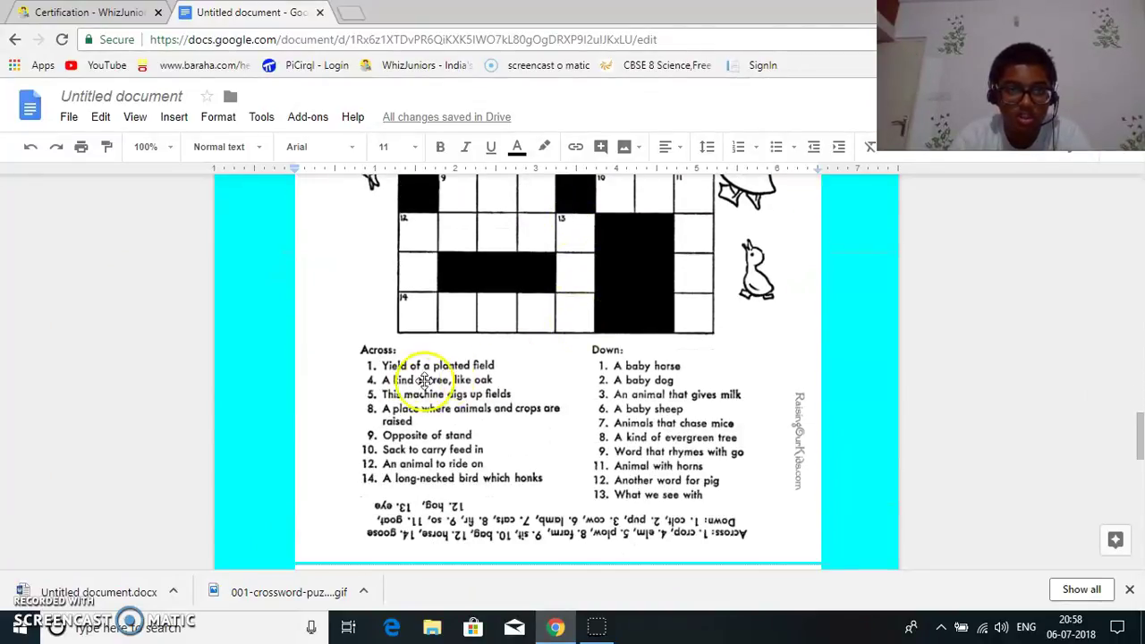
scroll(615, 397, "up", 1)
scroll(615, 397, "up", 4)
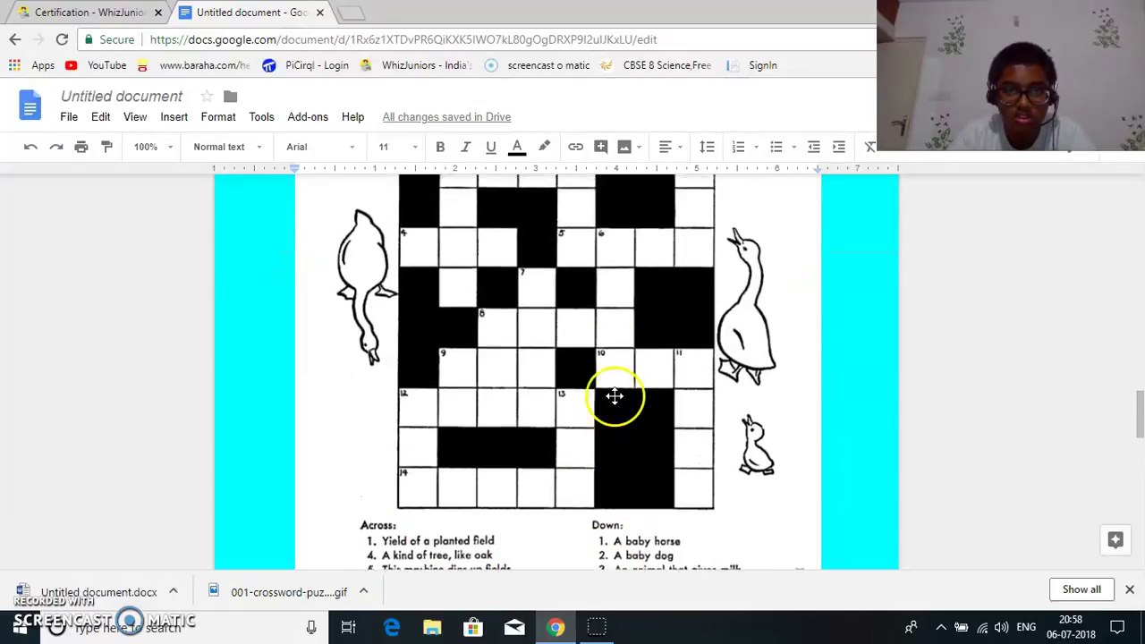
scroll(593, 388, "down", 5)
scroll(537, 340, "up", 1)
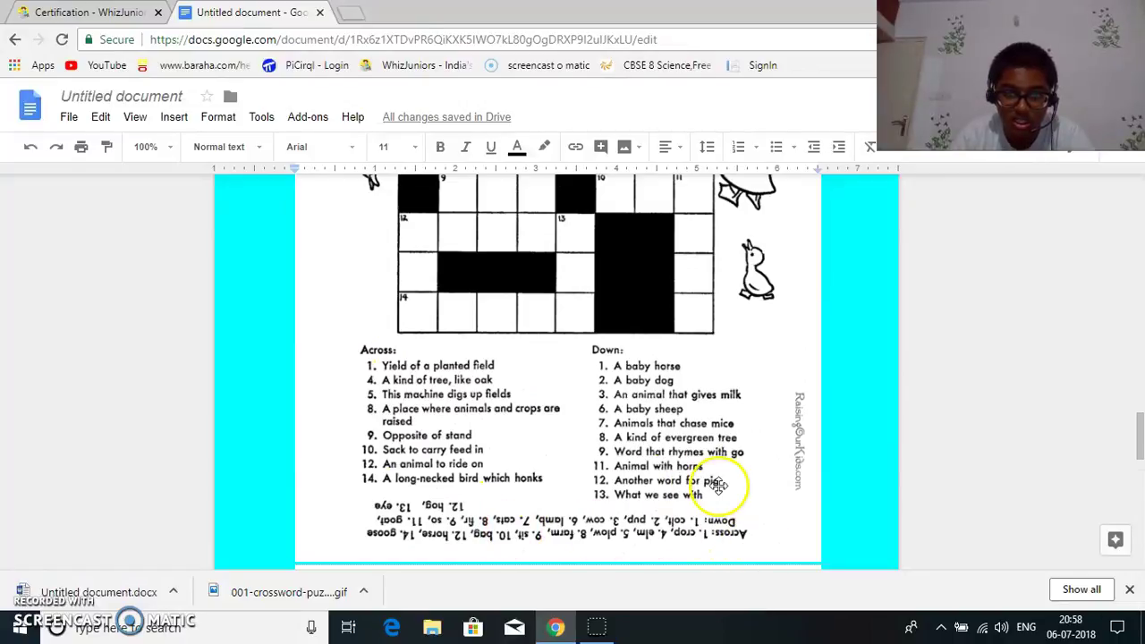
scroll(723, 483, "down", 3)
scroll(735, 490, "down", 1)
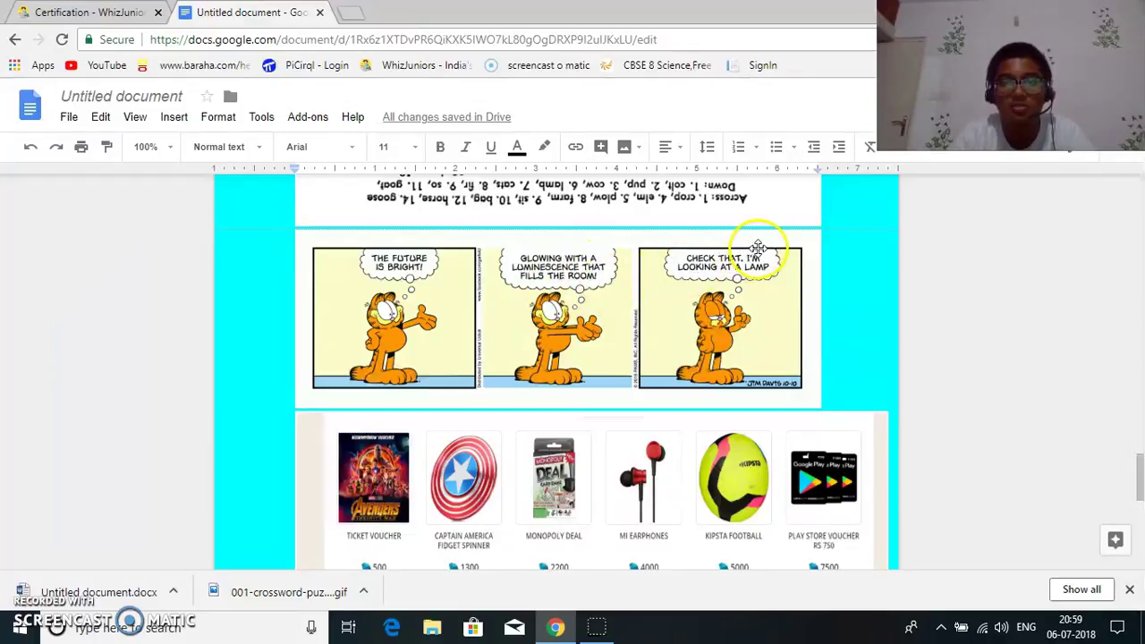
Look through the rewards grid, then return to the WORLD TIMES banner on page 1.
scroll(844, 287, "down", 3)
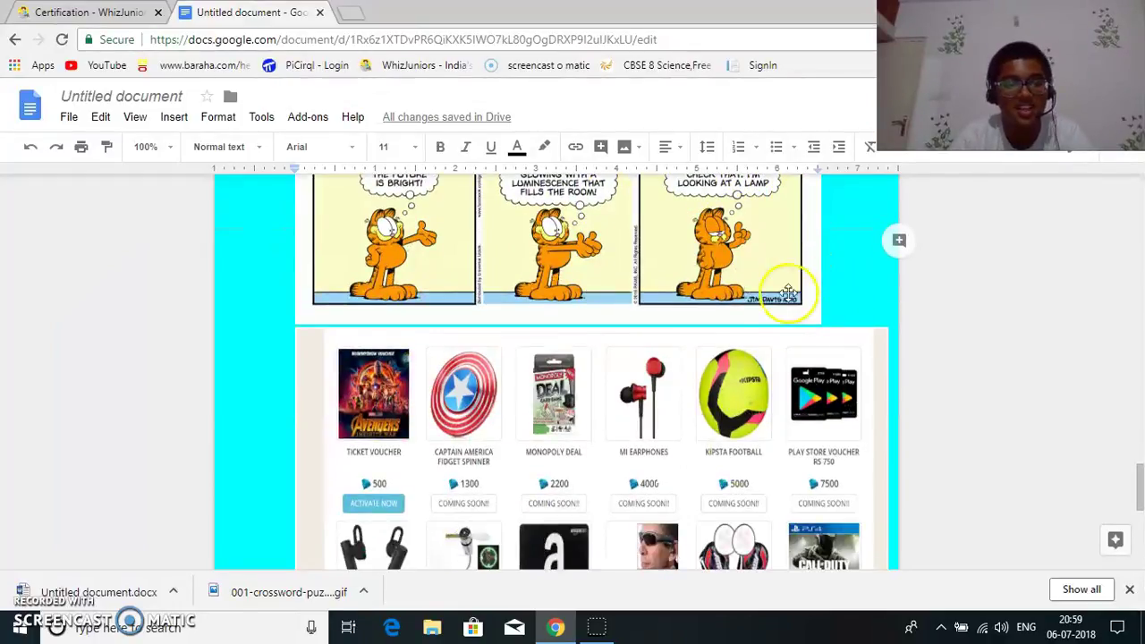
scroll(528, 326, "down", 1)
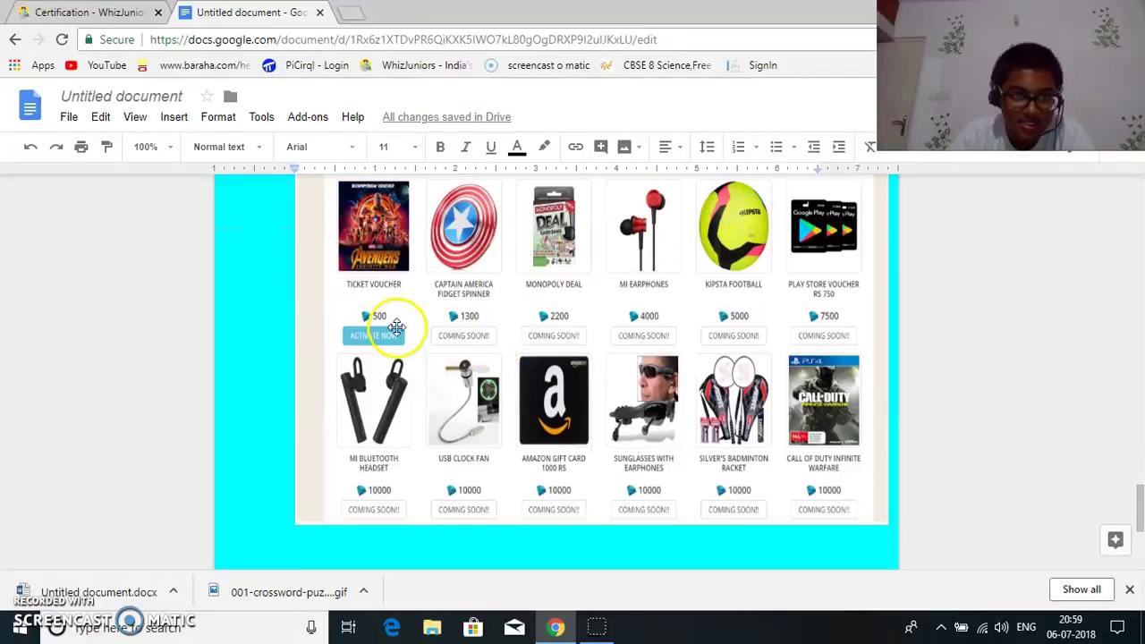
scroll(385, 306, "up", 2)
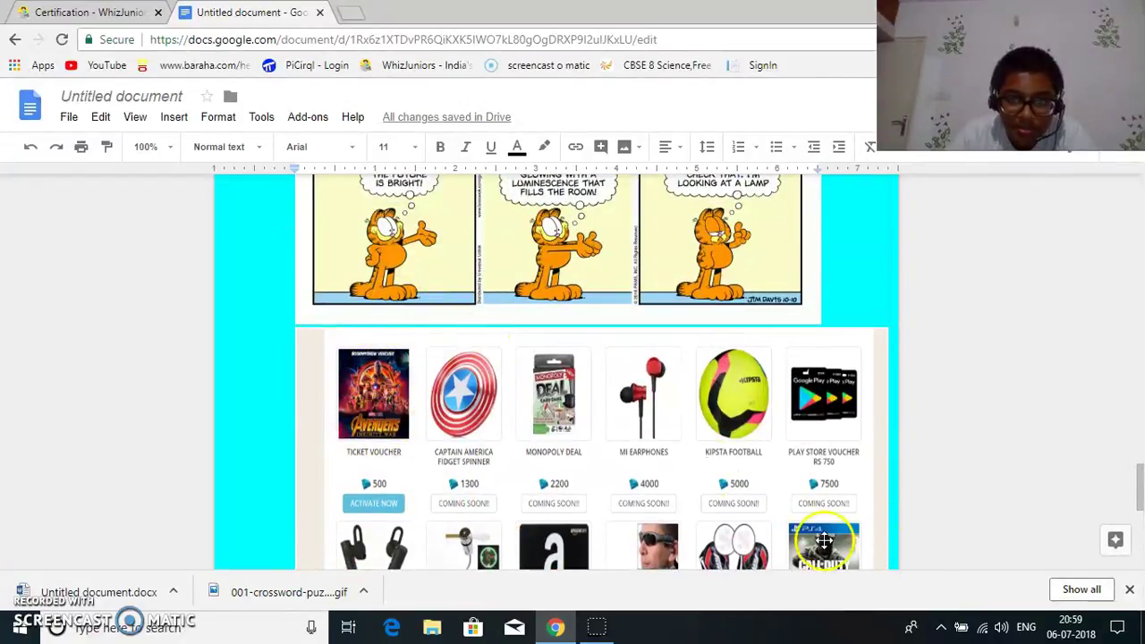
scroll(793, 486, "down", 2)
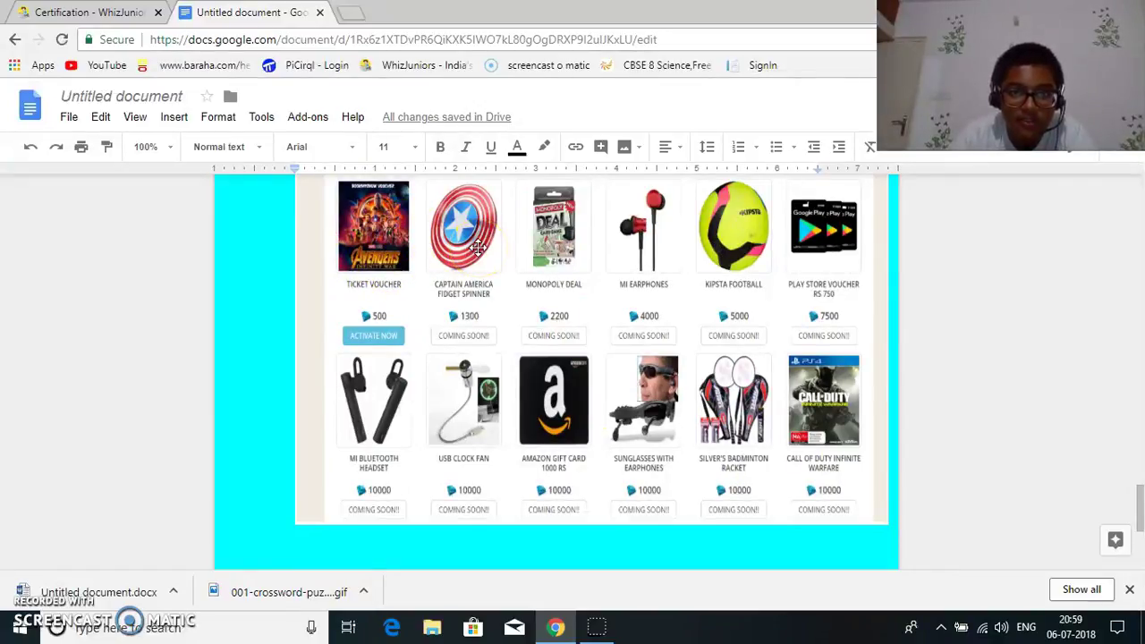
left_click(558, 257)
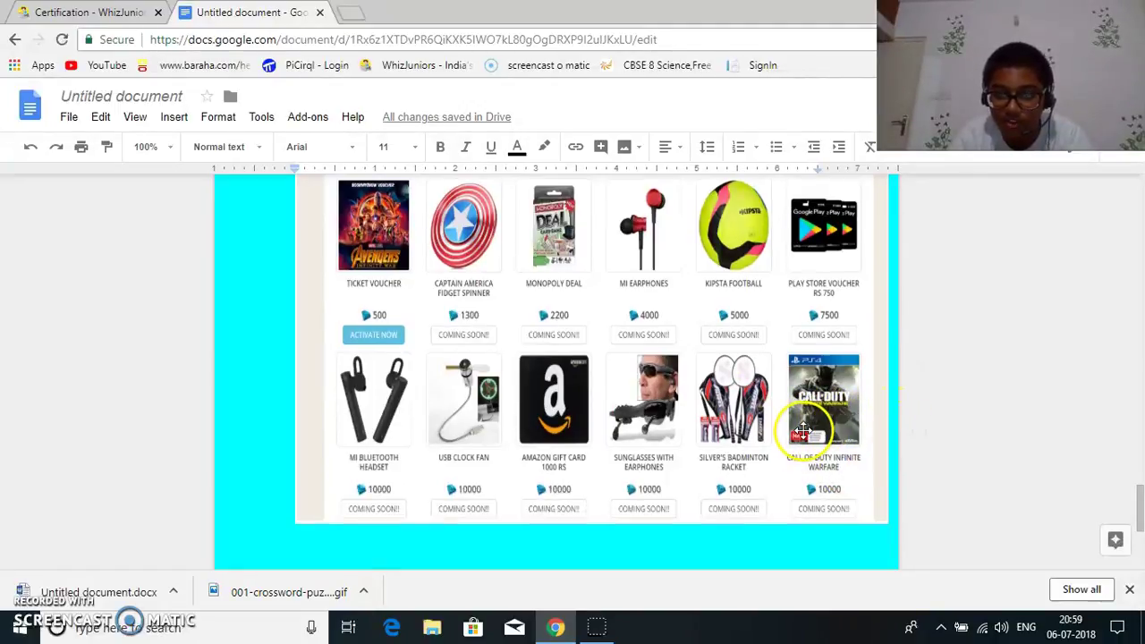
scroll(779, 460, "down", 3)
scroll(775, 461, "up", 20)
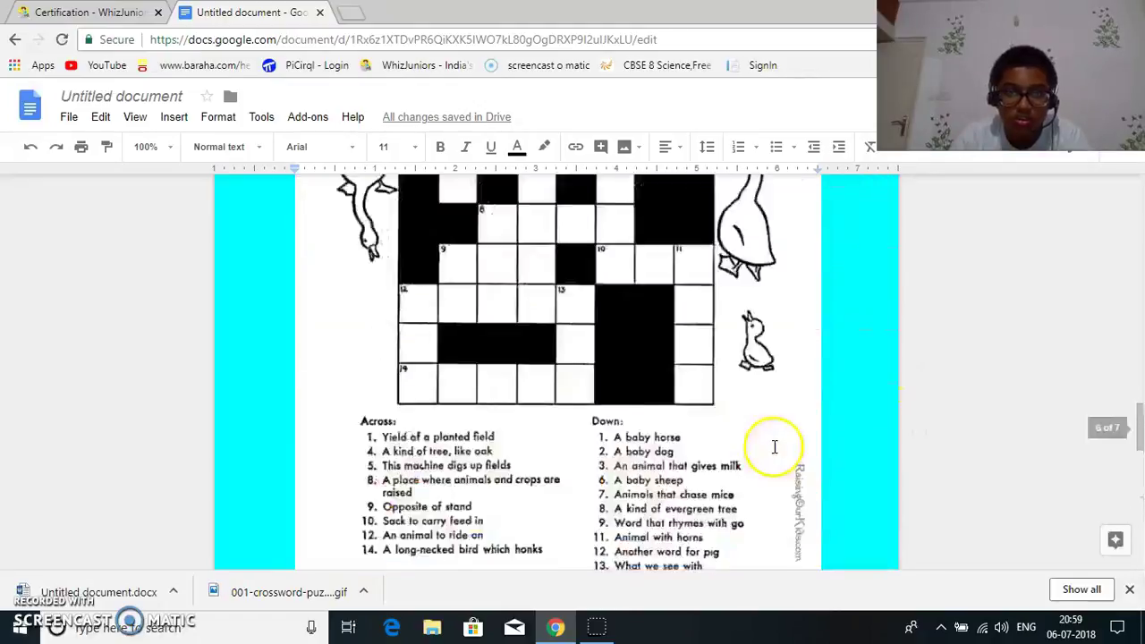
scroll(773, 436, "up", 5)
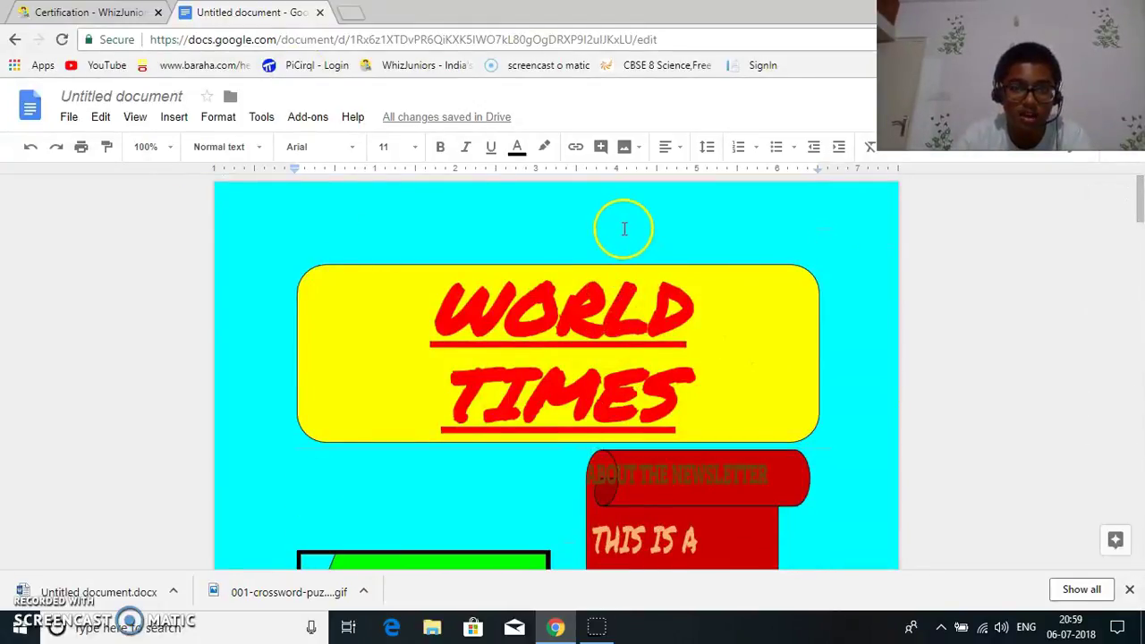
Create a blank Google Doc in a new tab via 'docs', then check the WhizJuniors tab.
left_click(351, 16)
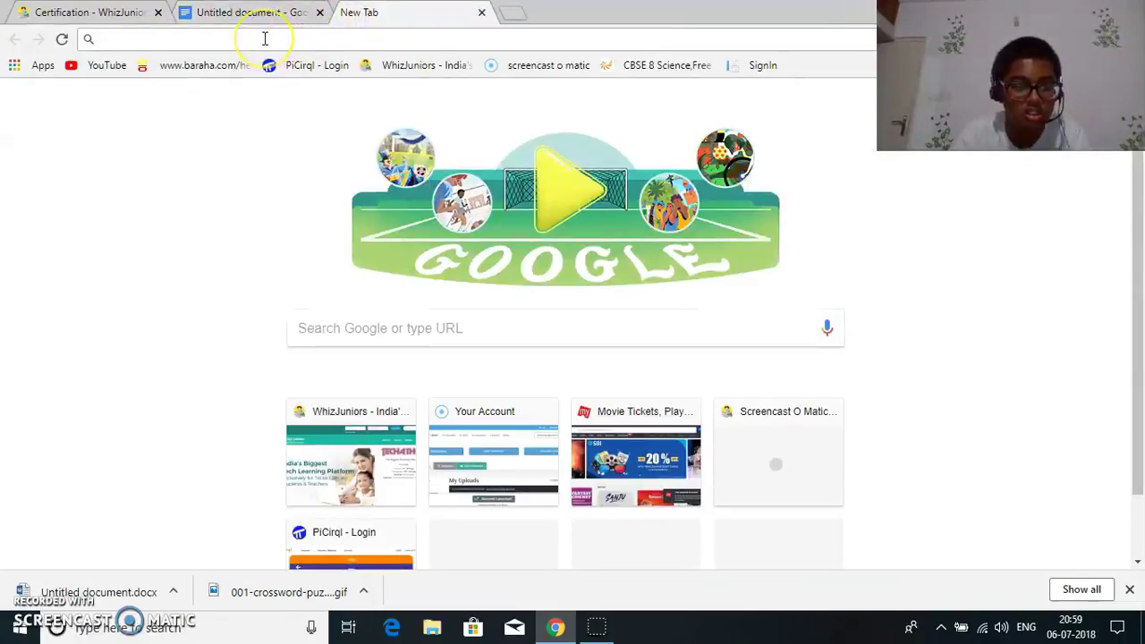
type("docs.google.com/document/u/0/")
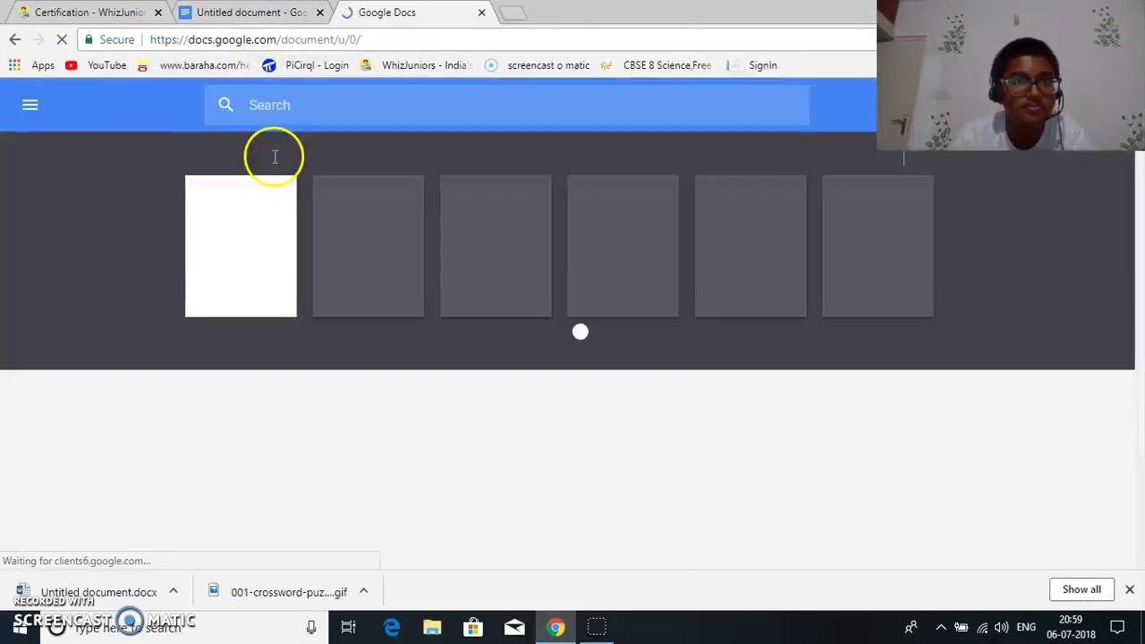
left_click(235, 219)
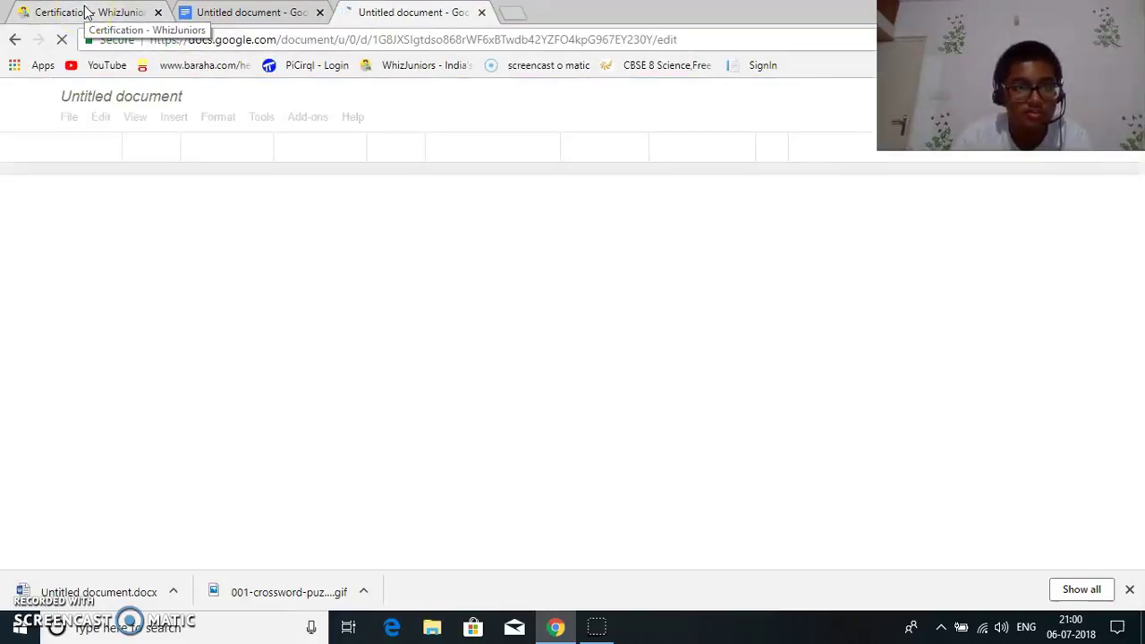
left_click(86, 12)
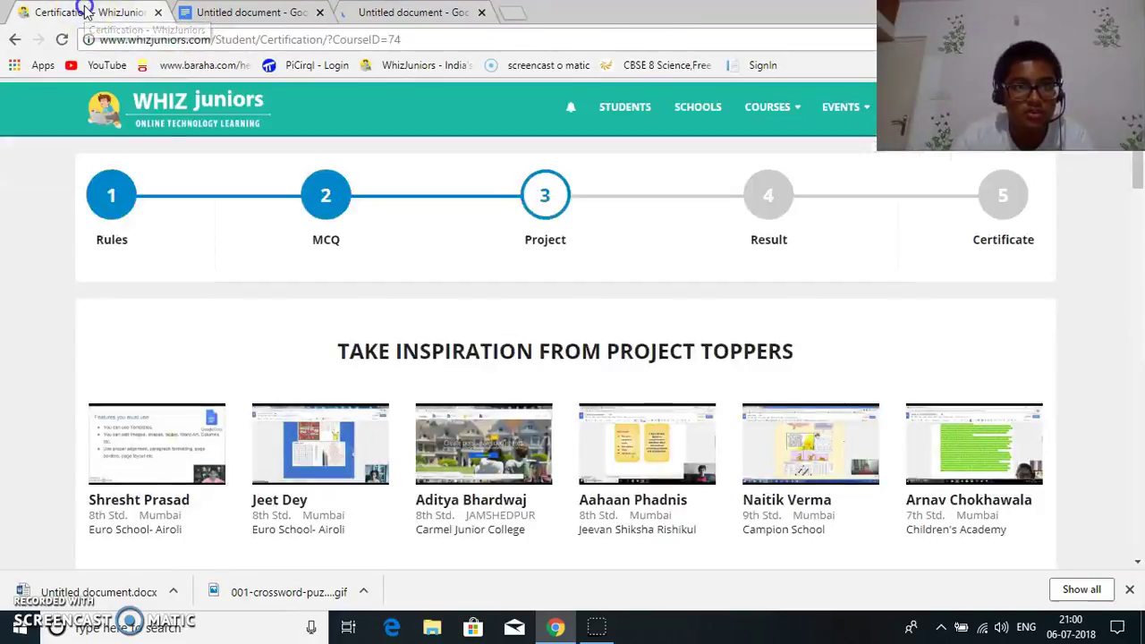
Back in the newsletter, select the WORLD TIMES banner, green CONTENT box and red scroll.
left_click(252, 11)
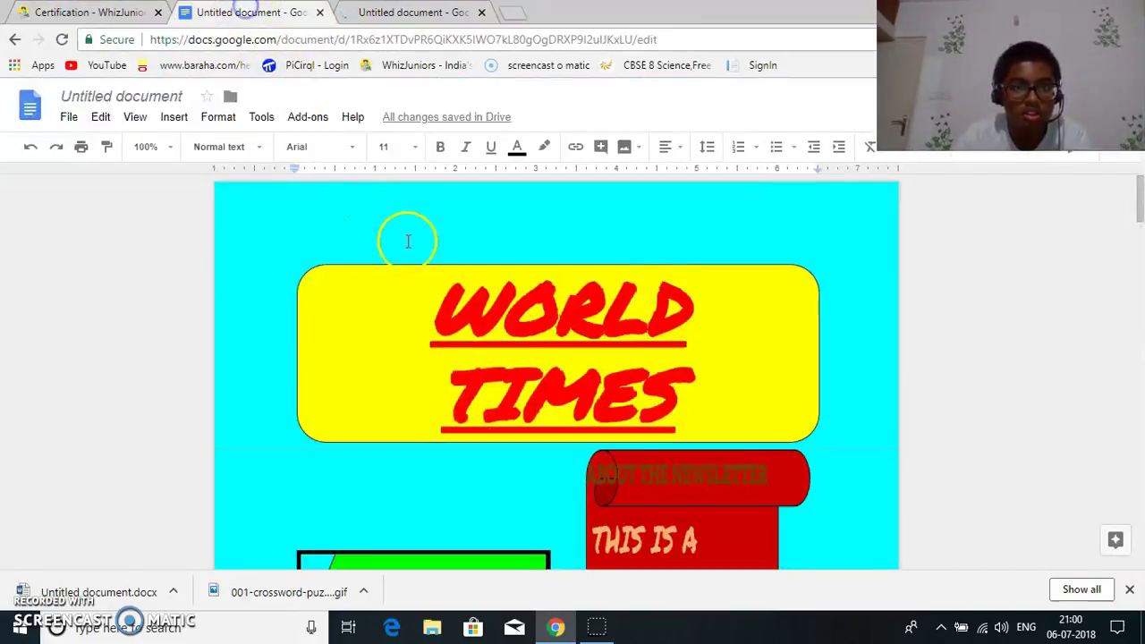
left_click(401, 308)
scroll(393, 349, "down", 2)
left_click(396, 401)
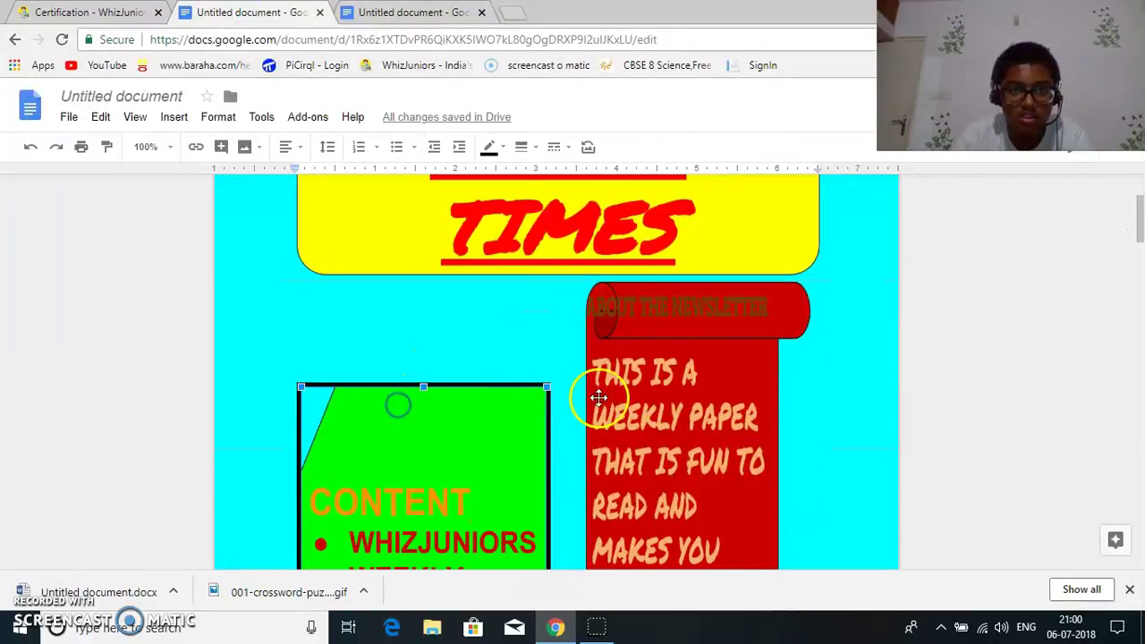
left_click(567, 332)
scroll(545, 332, "down", 2)
scroll(545, 332, "up", 3)
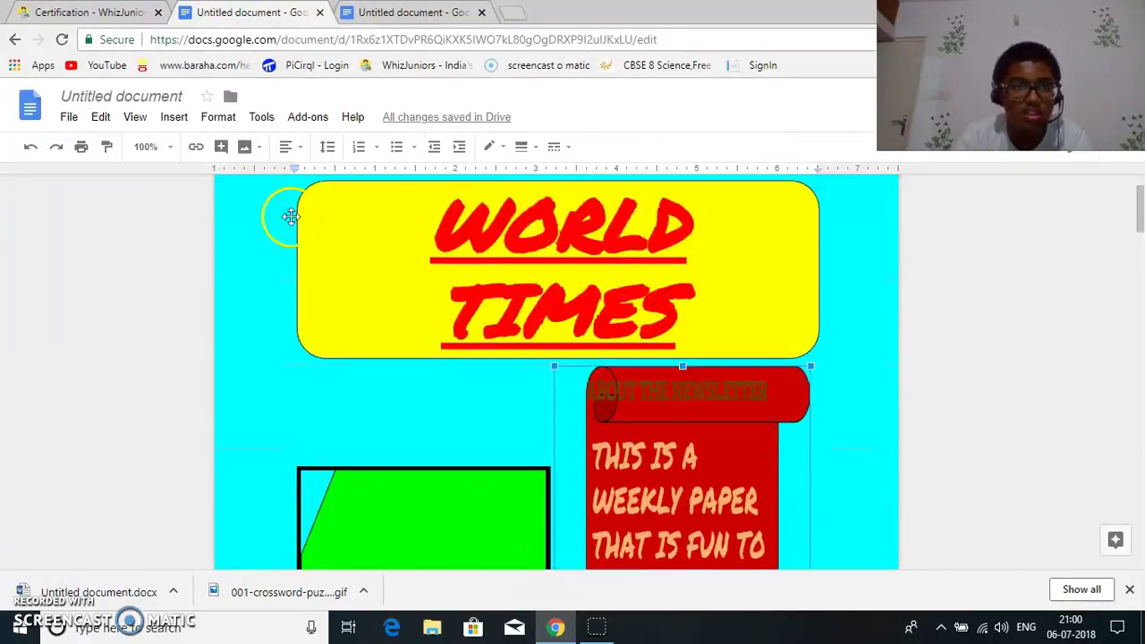
Place the cursor in the page text below the banner and bring up the Insert menu.
left_click(152, 207)
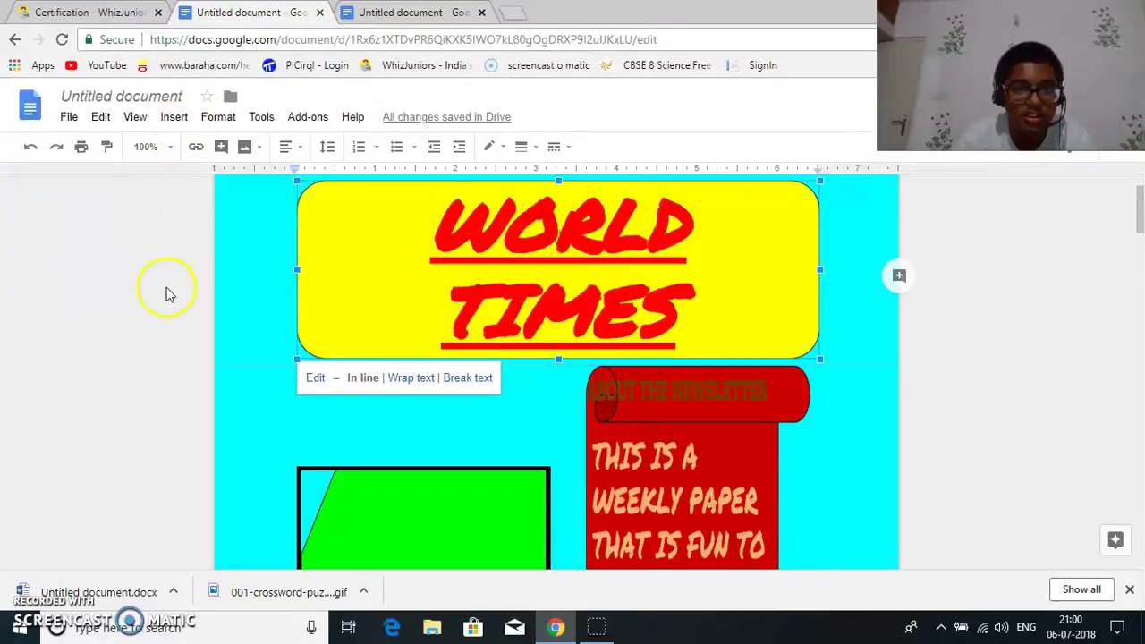
left_click(958, 373)
scroll(958, 373, "down", 5)
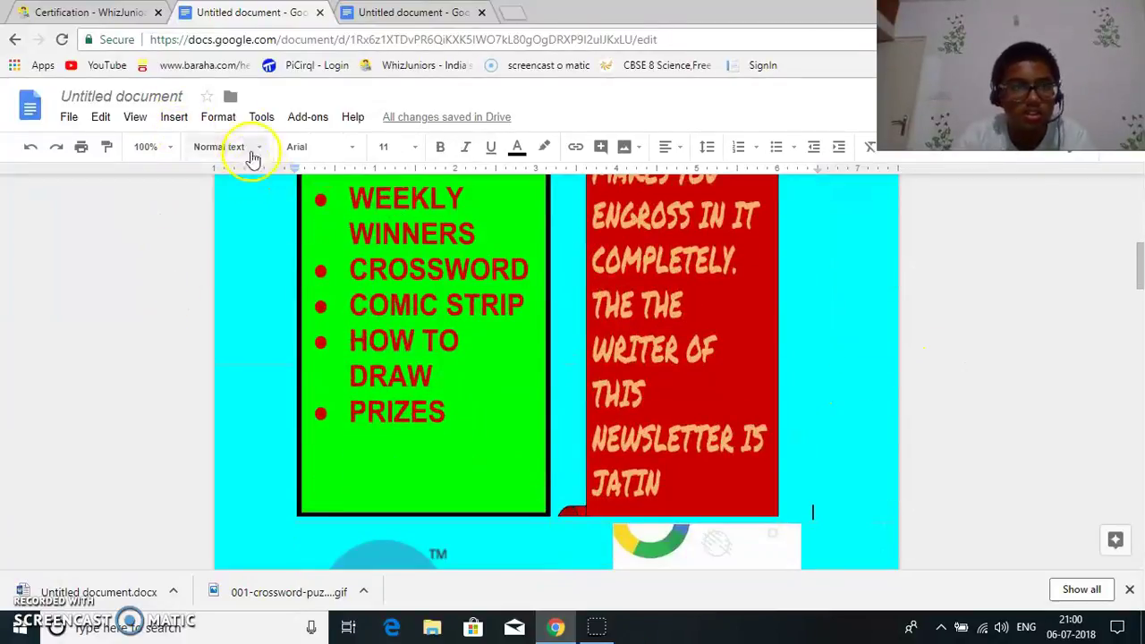
scroll(680, 266, "down", 3)
scroll(680, 267, "up", 3)
left_click(175, 117)
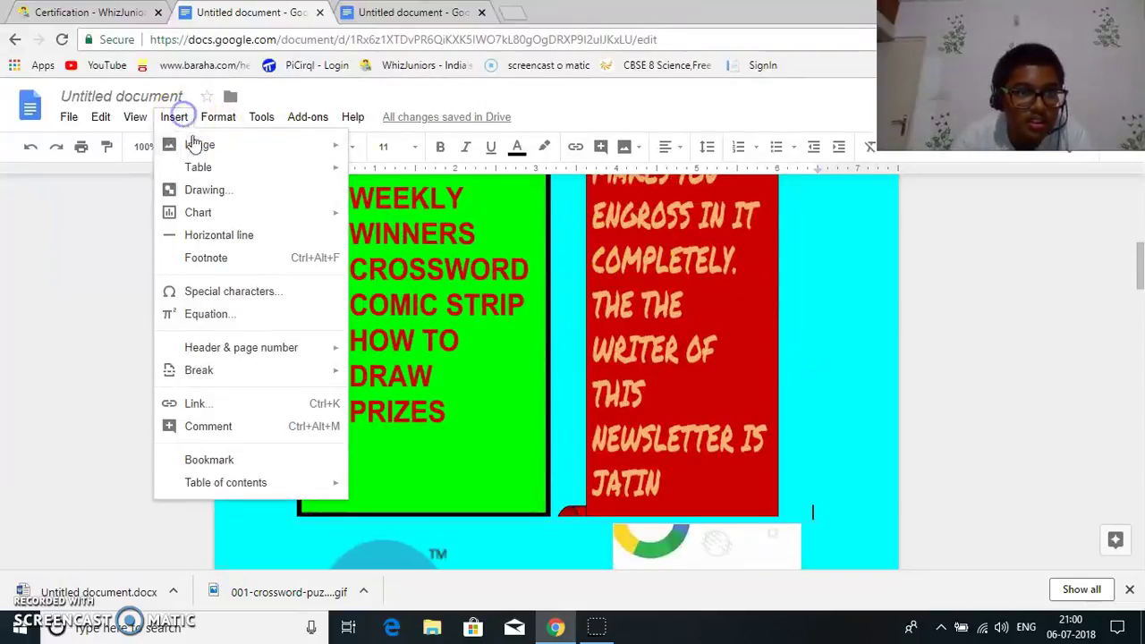
Insert a drawing containing a snipped-corner rectangle and save it into the newsletter.
left_click(213, 189)
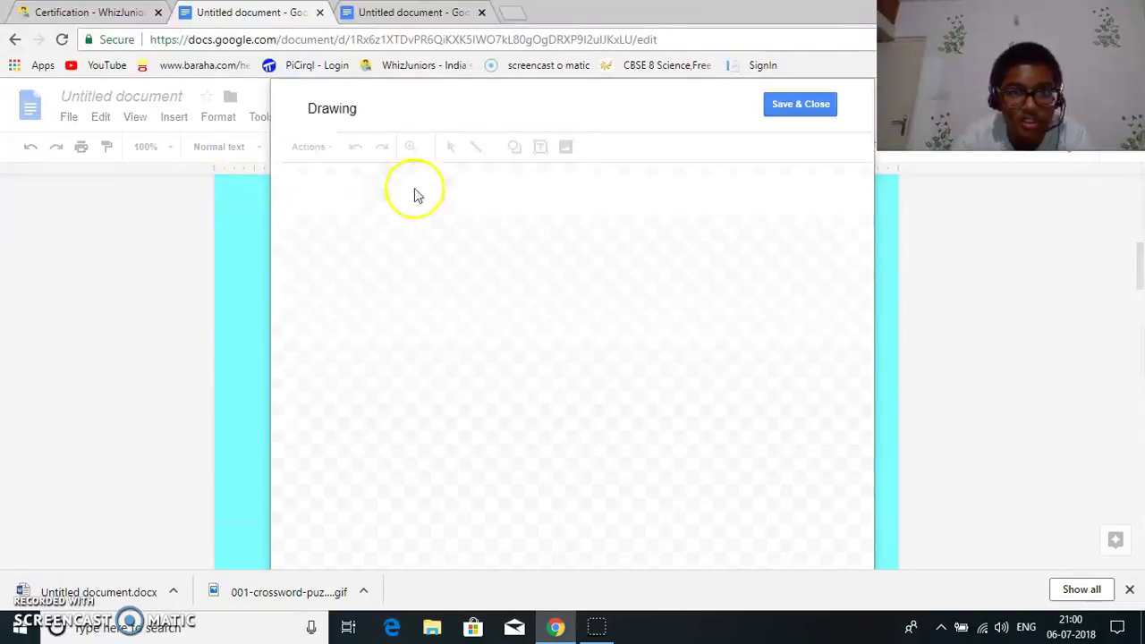
left_click(517, 150)
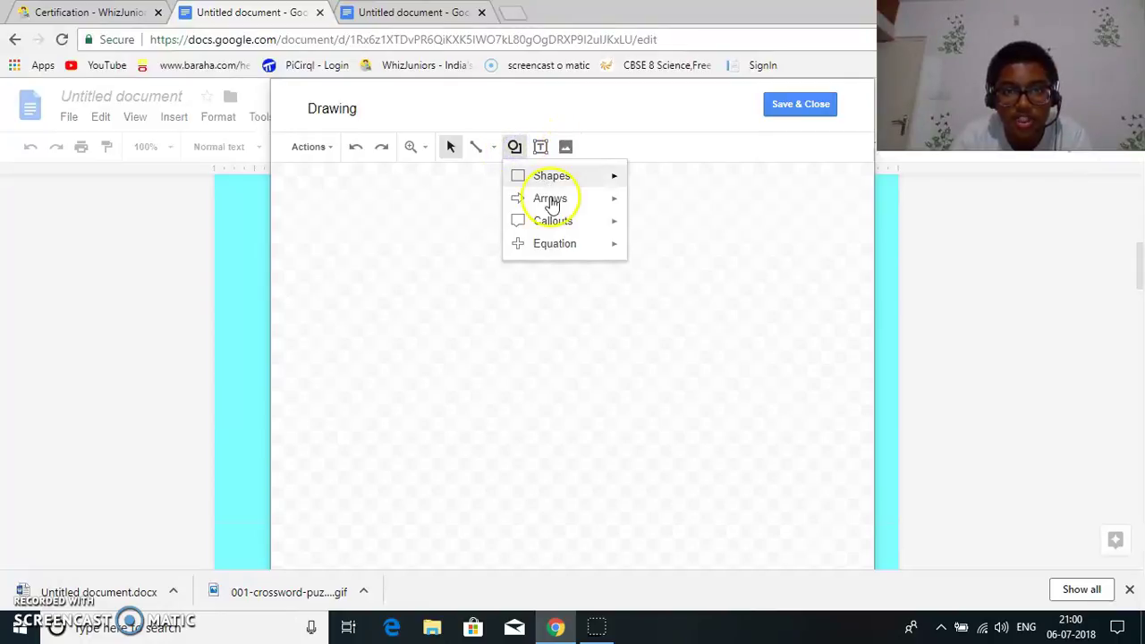
left_click(550, 178)
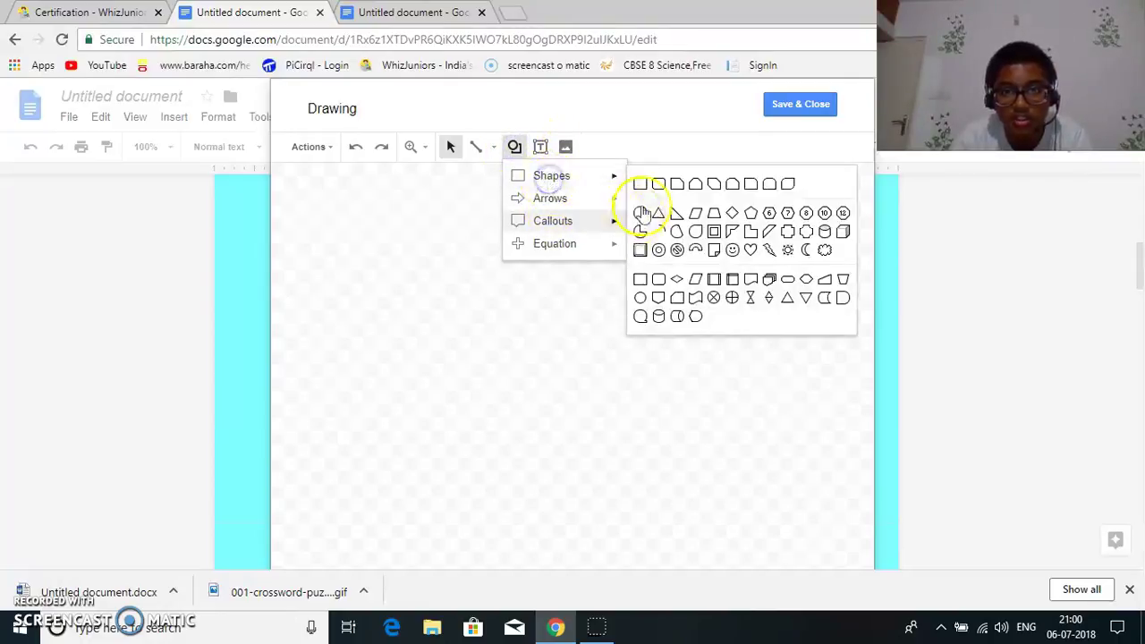
left_click(676, 183)
mouse_move(355, 198)
left_mouse_down()
mouse_move(432, 363)
mouse_move(596, 422)
left_mouse_up()
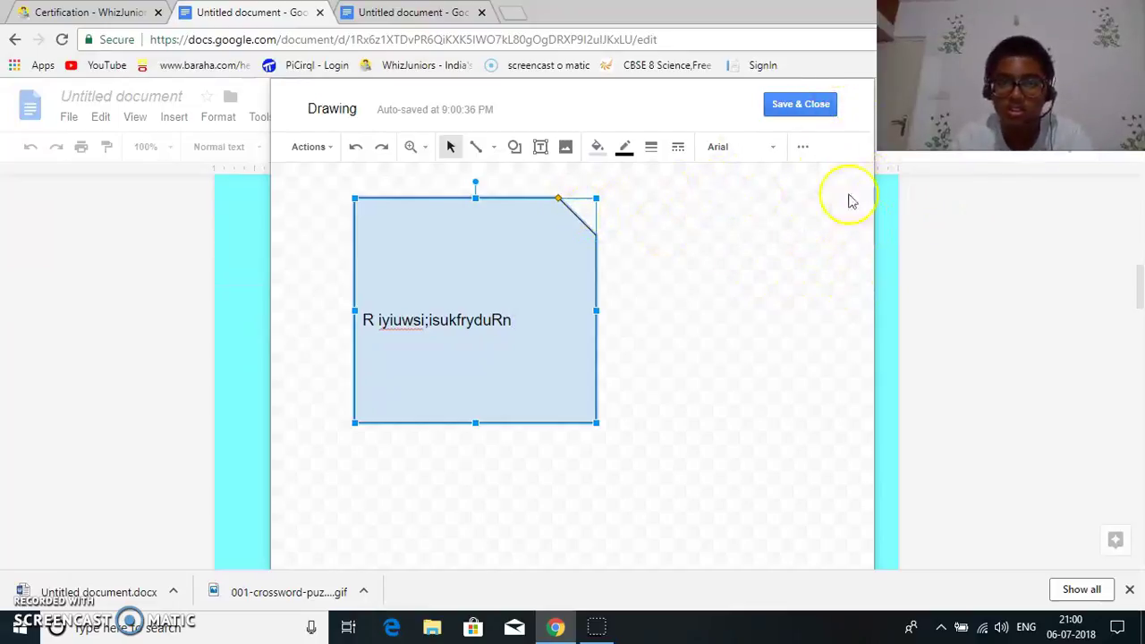
left_click(810, 107)
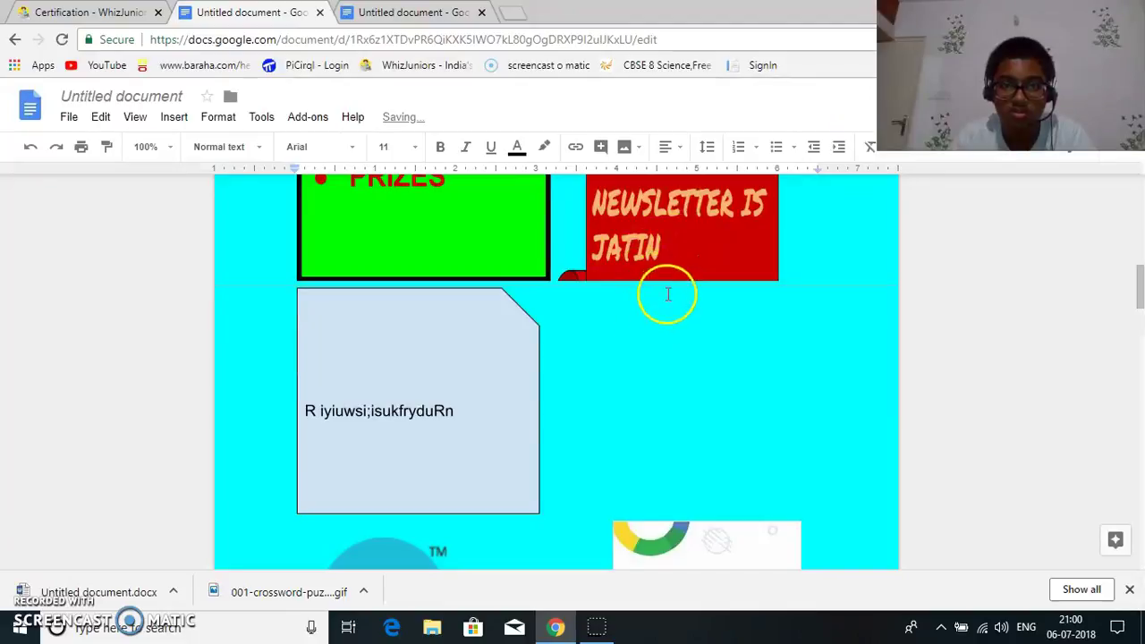
Delete the duplicate drawing and check the Clone Futura and WhizJuniors logos.
left_click(435, 395)
key("Delete")
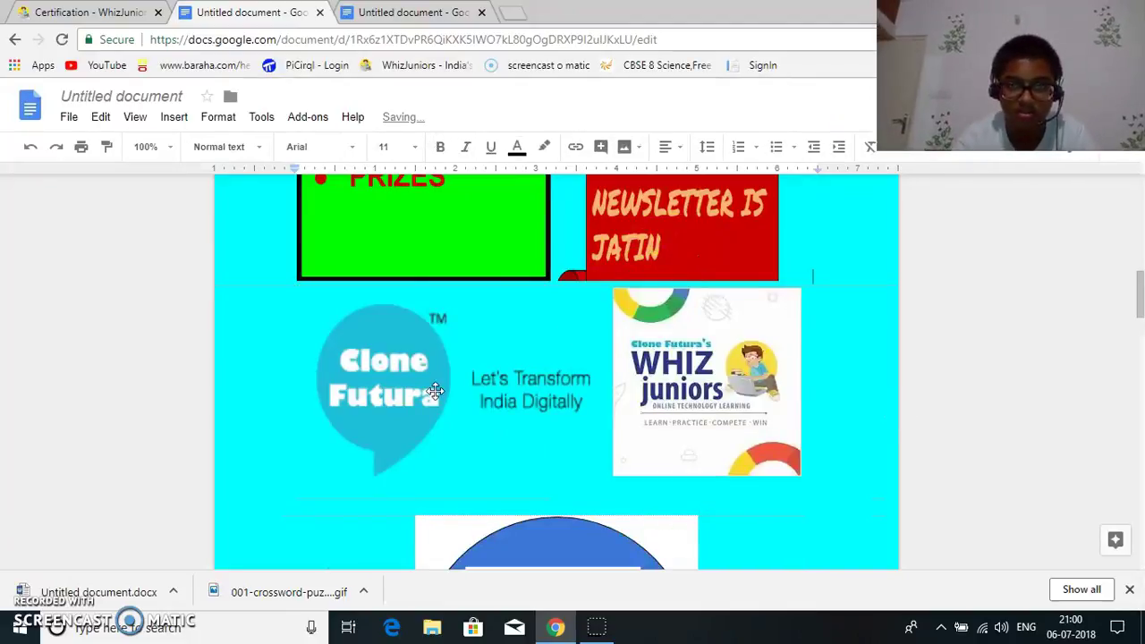
left_click(402, 338)
left_click(617, 379)
Check the circle drawing, red box image and both logos below the coloured boxes.
scroll(590, 385, "down", 4)
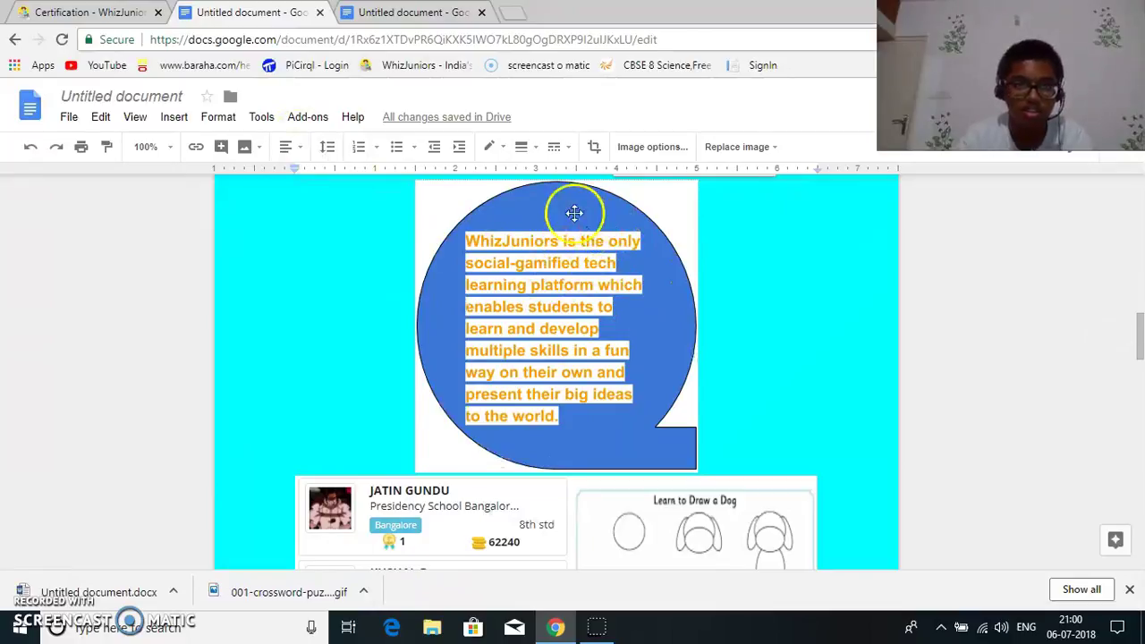
left_click(575, 213)
scroll(626, 233, "up", 5)
left_click(709, 255)
scroll(626, 358, "down", 5)
scroll(391, 224, "up", 3)
left_click(537, 230)
left_click(700, 279)
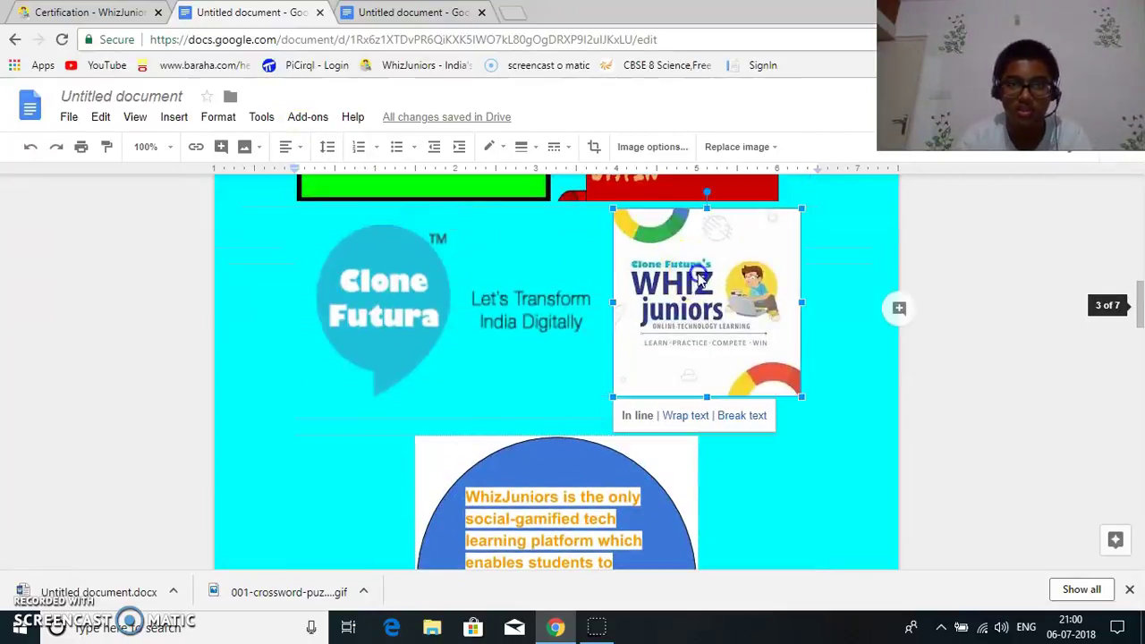
Start an Insert > Image > Upload from computer, then cancel the upload.
left_click(176, 117)
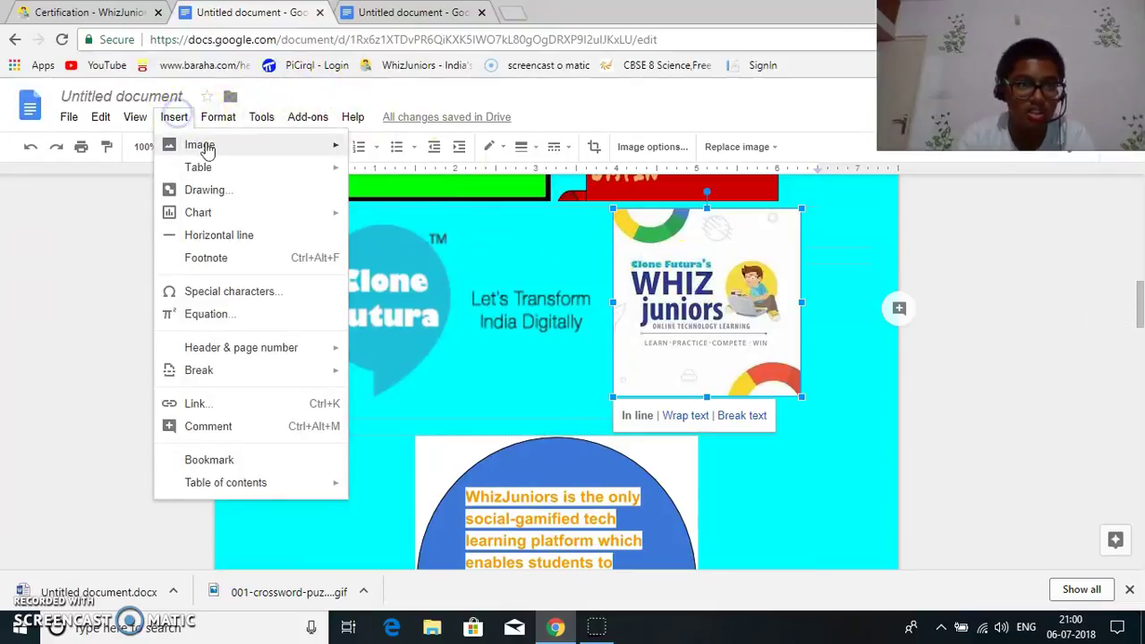
mouse_move(205, 148)
left_click(383, 151)
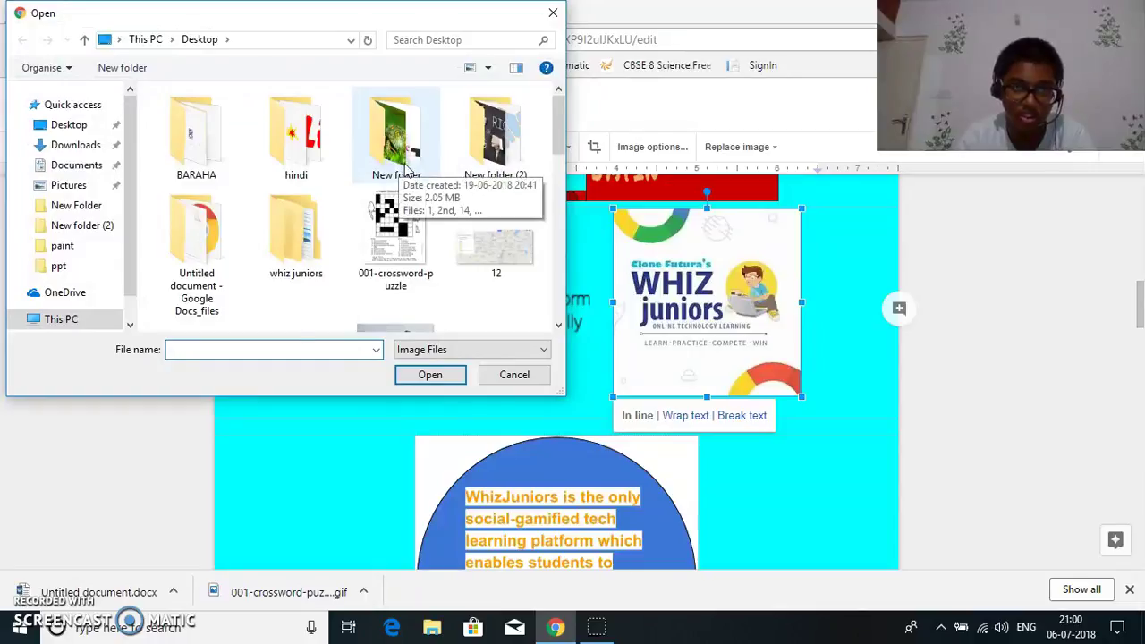
scroll(393, 170, "down", 3)
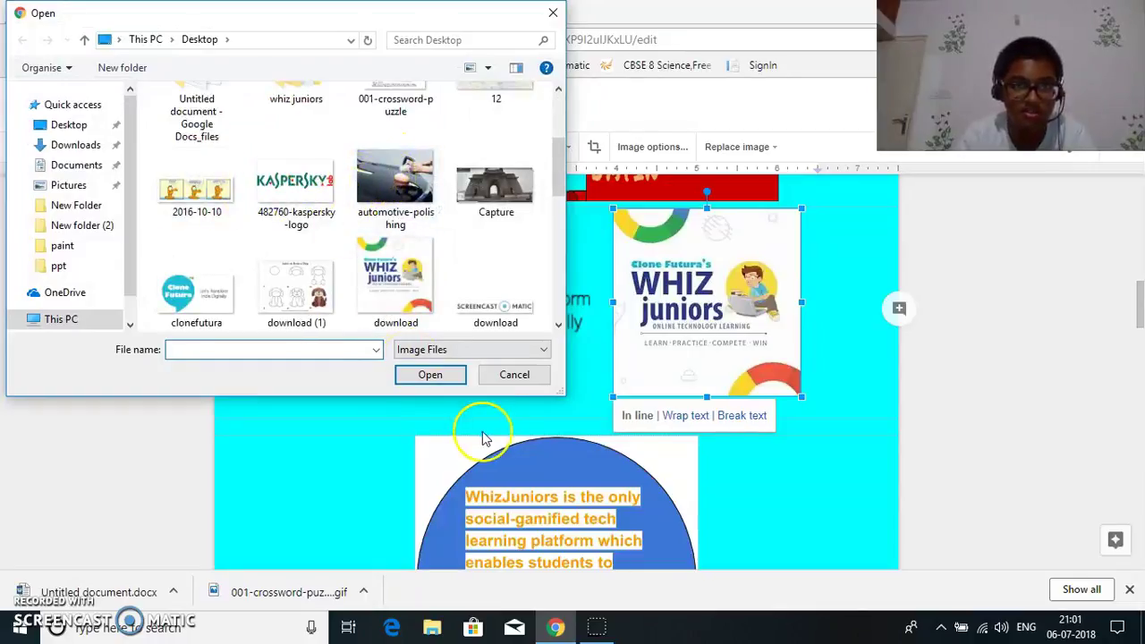
left_click(508, 375)
Select the leaderboard image and switch to the WhizJuniors certification page.
scroll(757, 350, "down", 6)
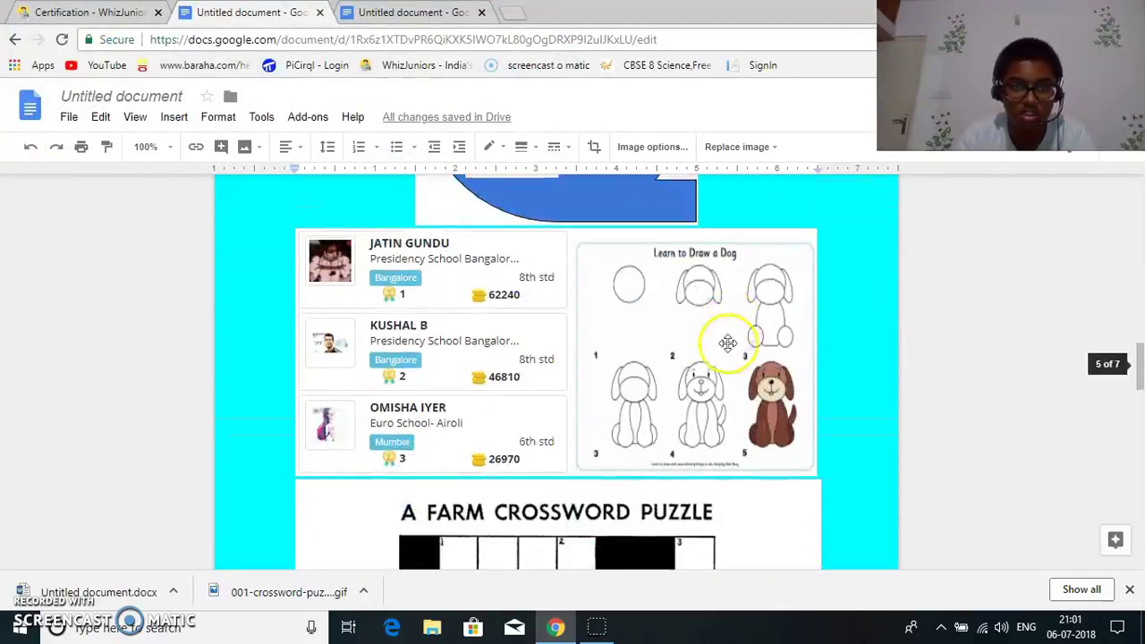
left_click(414, 330)
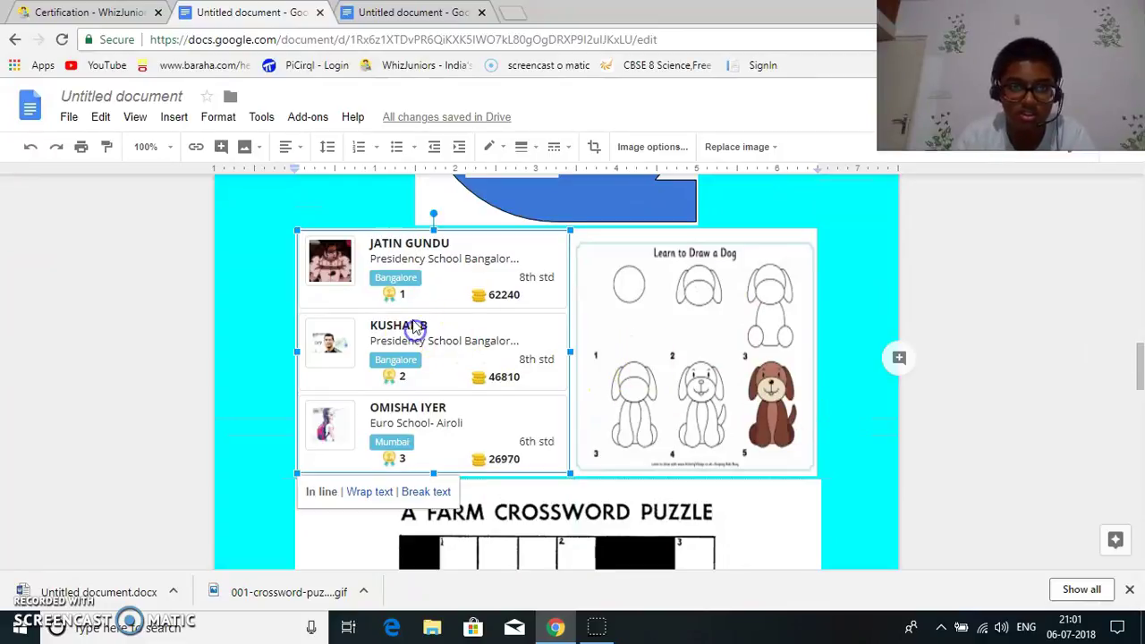
key("ctrl+shift+Tab")
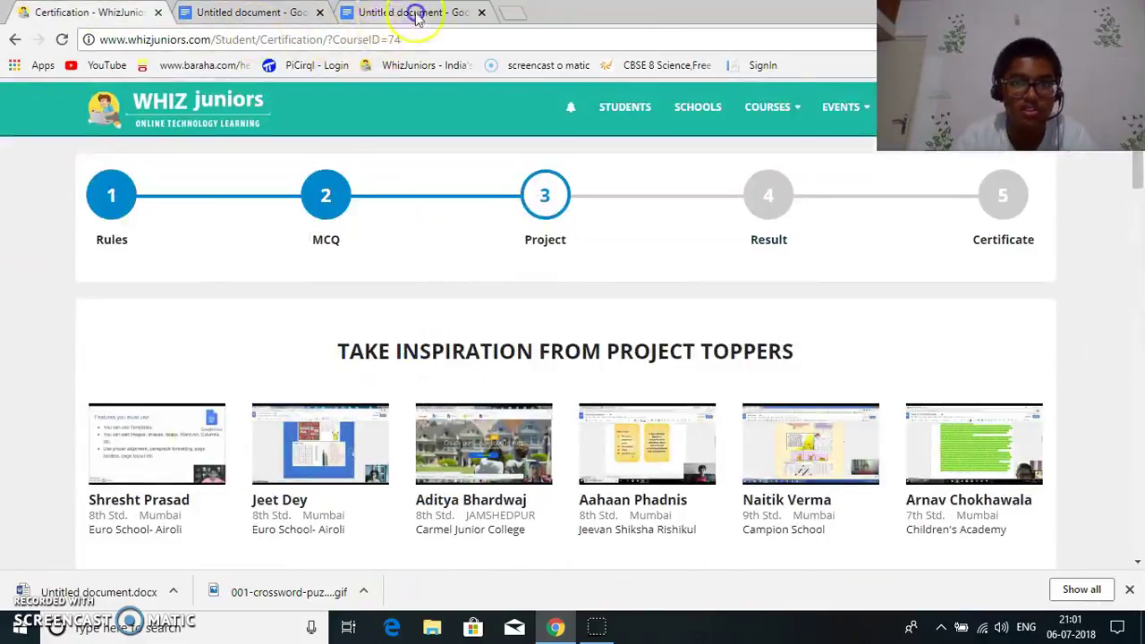
left_click(460, 20)
left_click(511, 15)
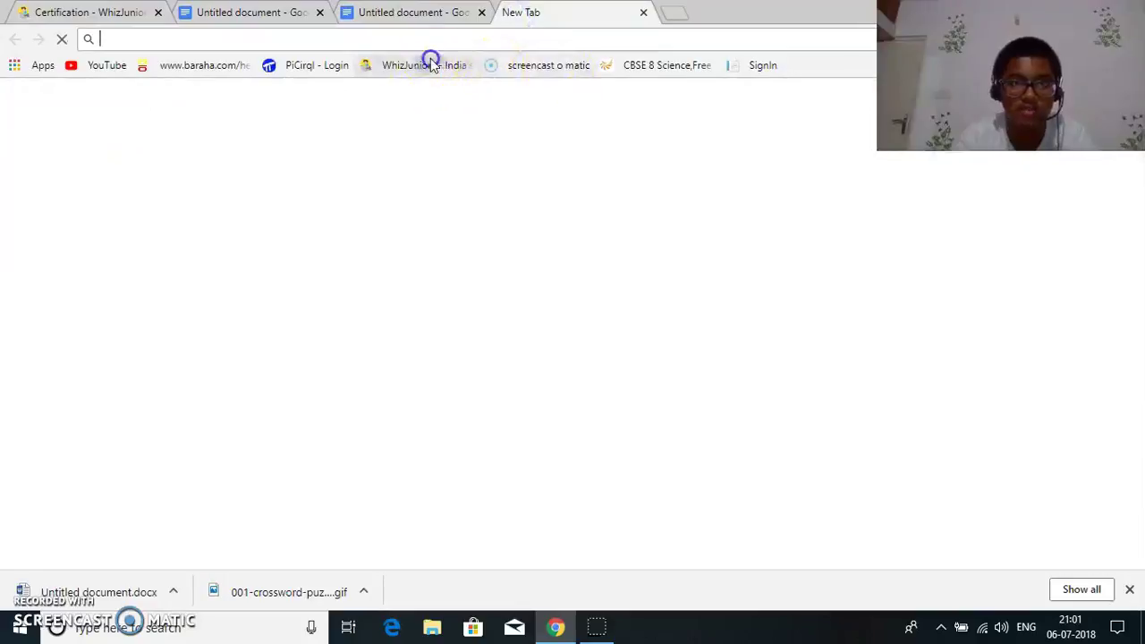
left_click(431, 62)
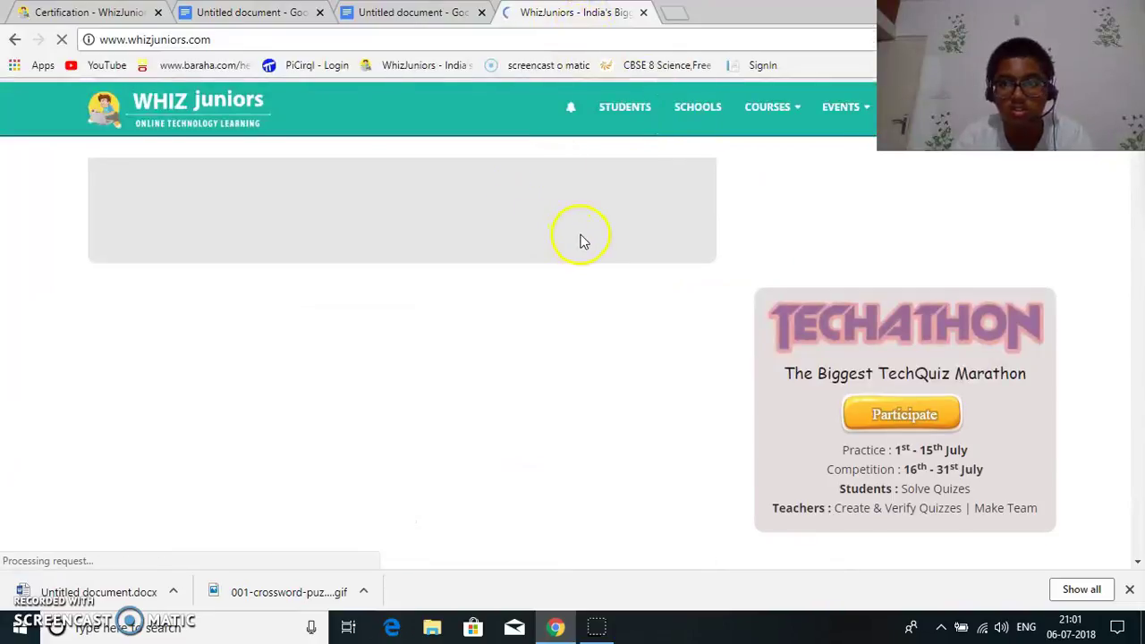
scroll(417, 285, "down", 10)
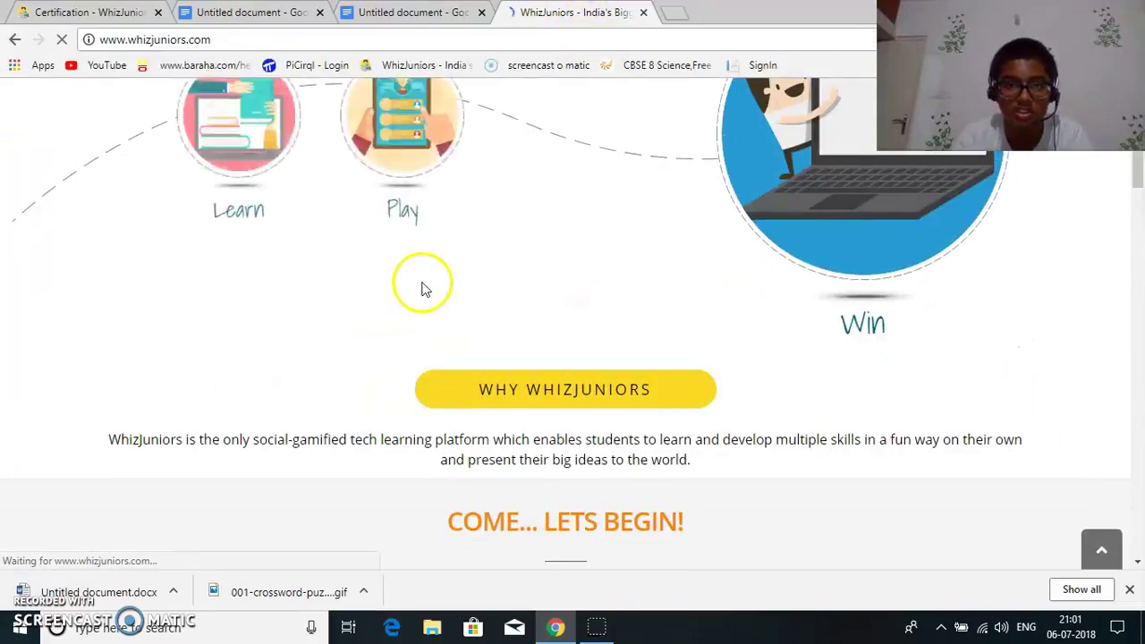
scroll(424, 285, "down", 10)
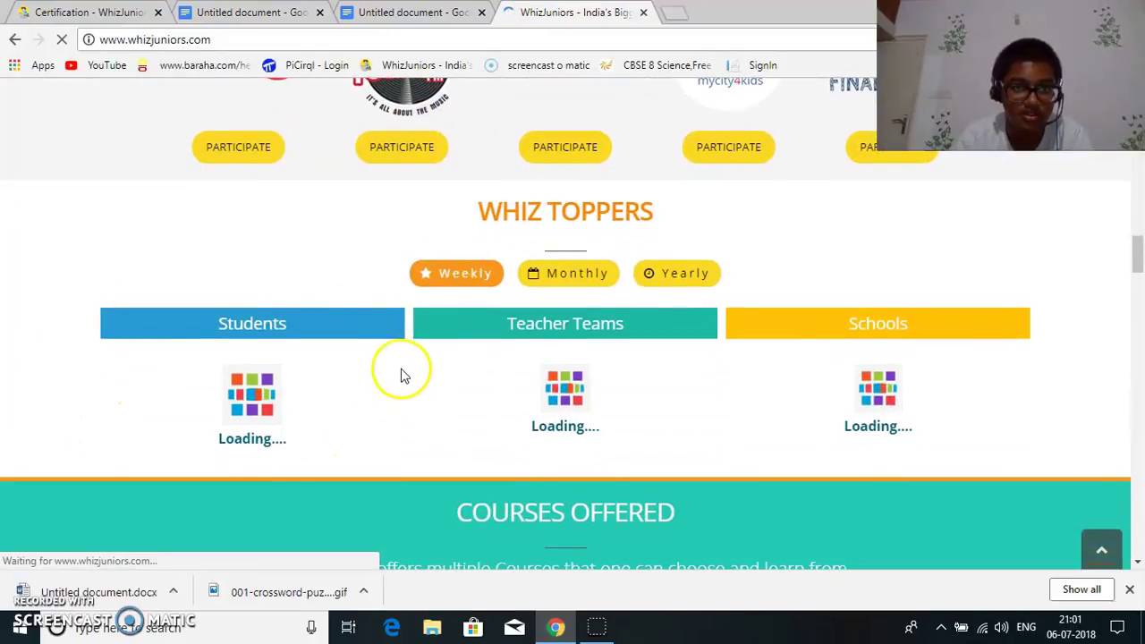
Launch Snipping Tool via Windows search, snip the leaderboard's Students column, then close it.
left_click(253, 632)
type("snipping")
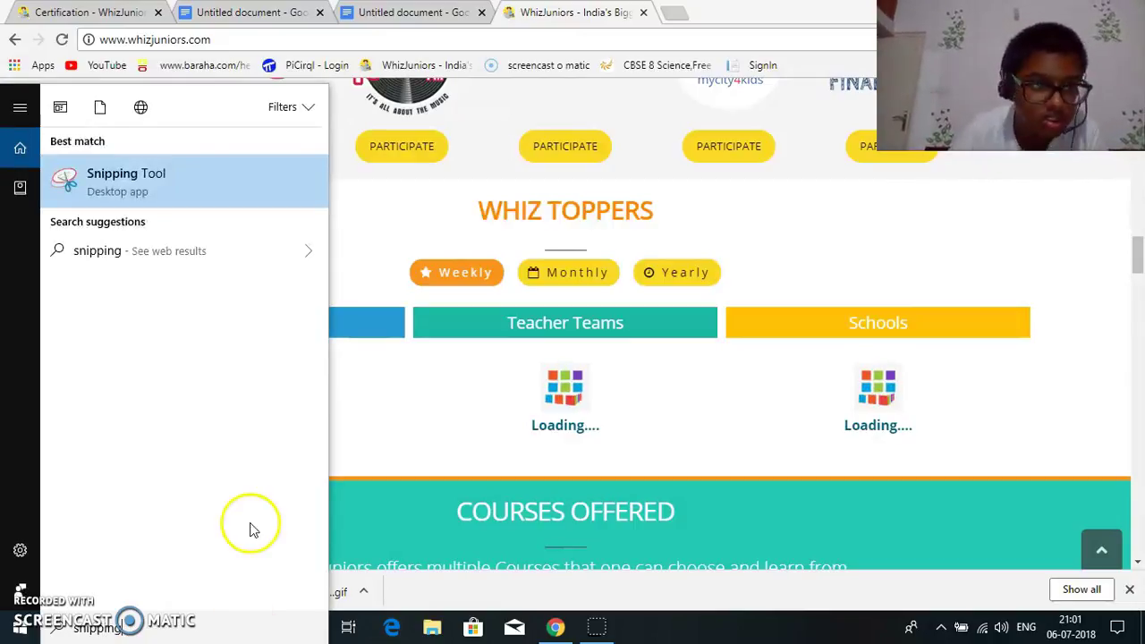
left_click(185, 188)
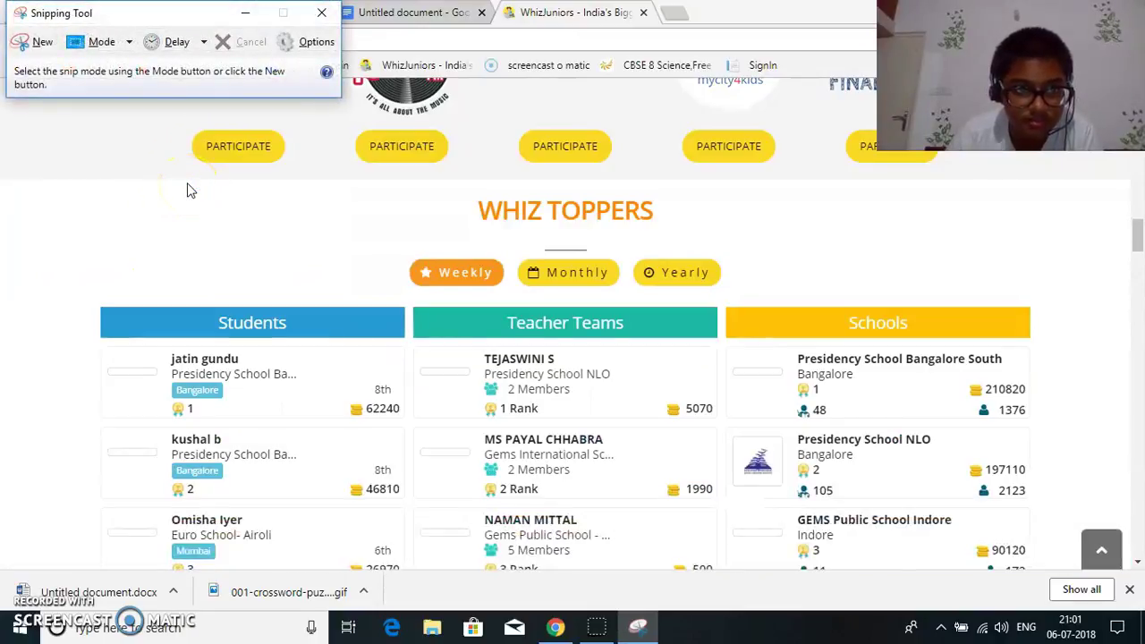
scroll(296, 272, "down", 1)
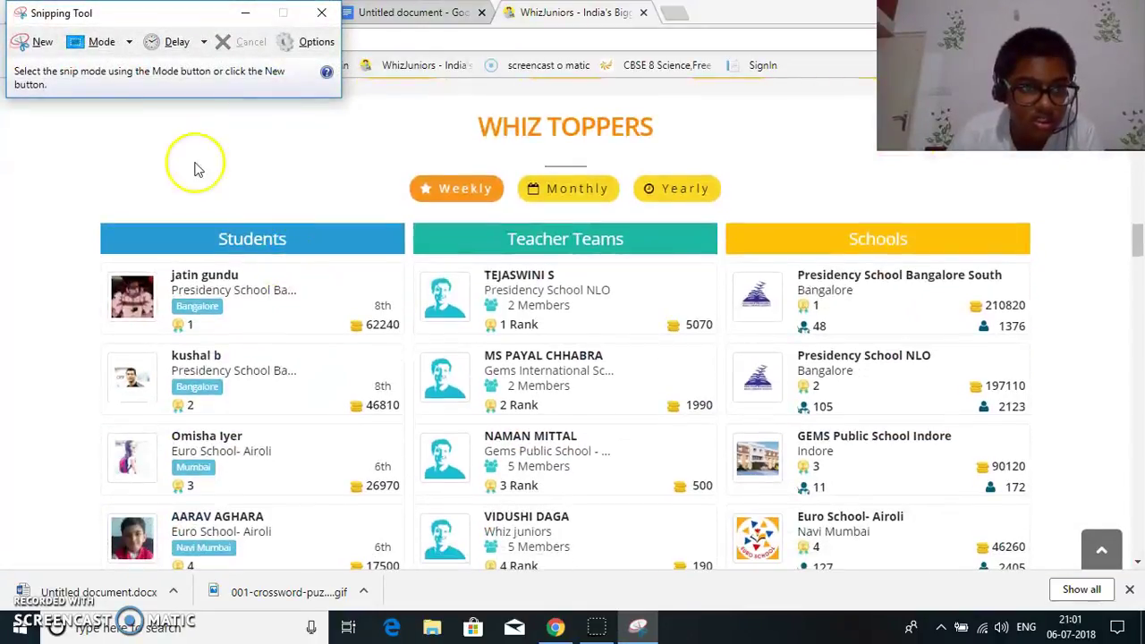
left_click(30, 42)
left_click_drag(100, 220, 413, 505)
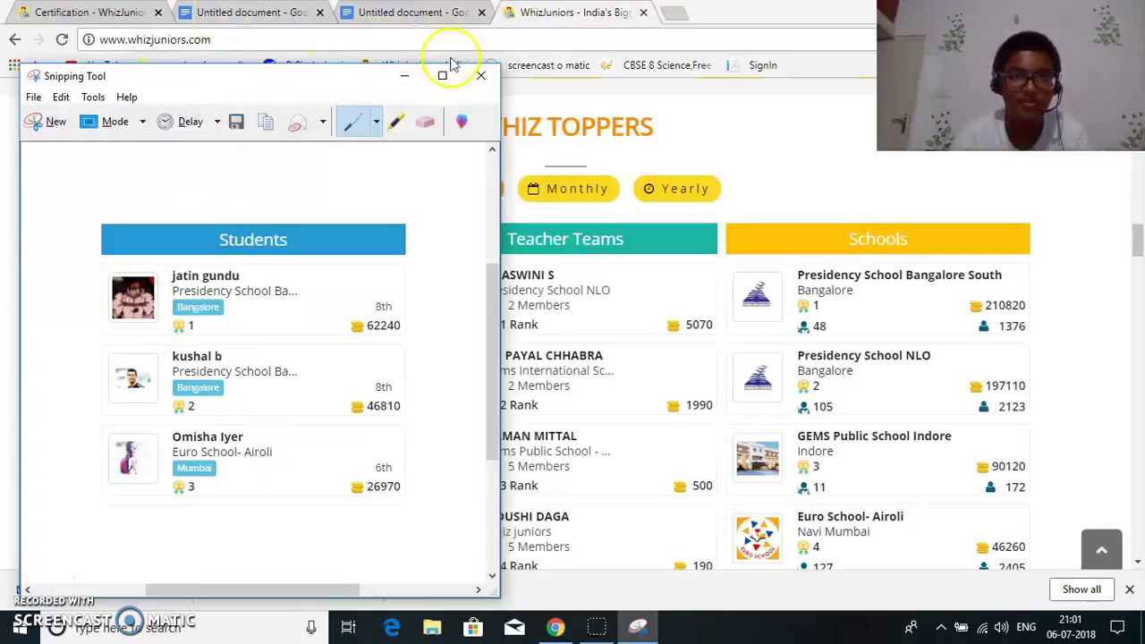
left_click(480, 76)
left_click(255, 11)
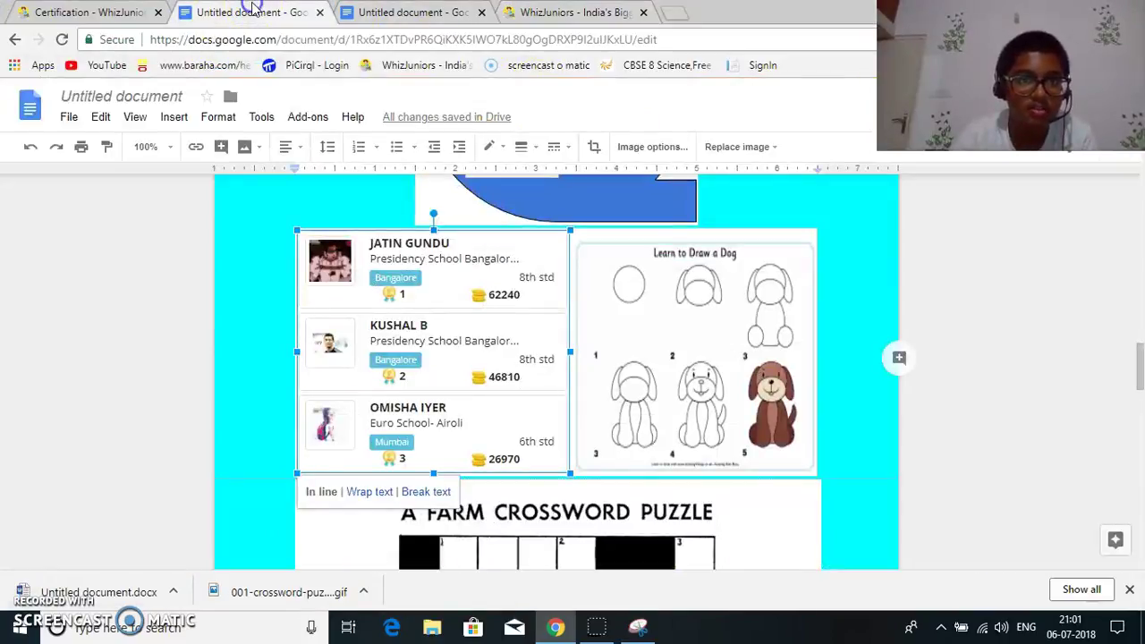
scroll(537, 215, "down", 2)
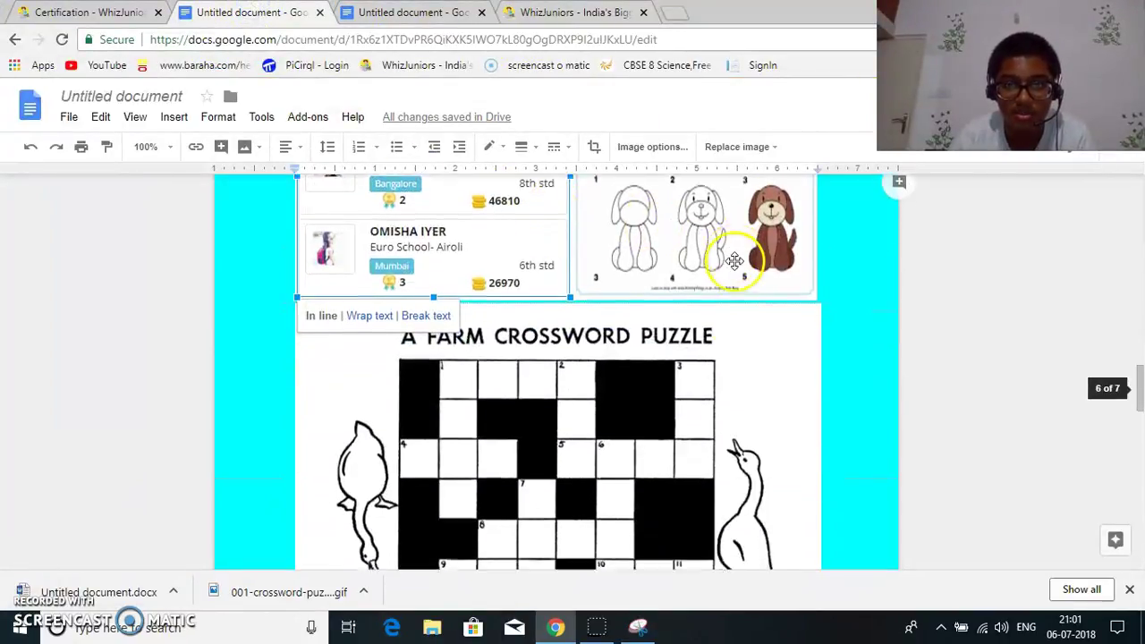
scroll(732, 255, "down", 2)
scroll(730, 251, "down", 10)
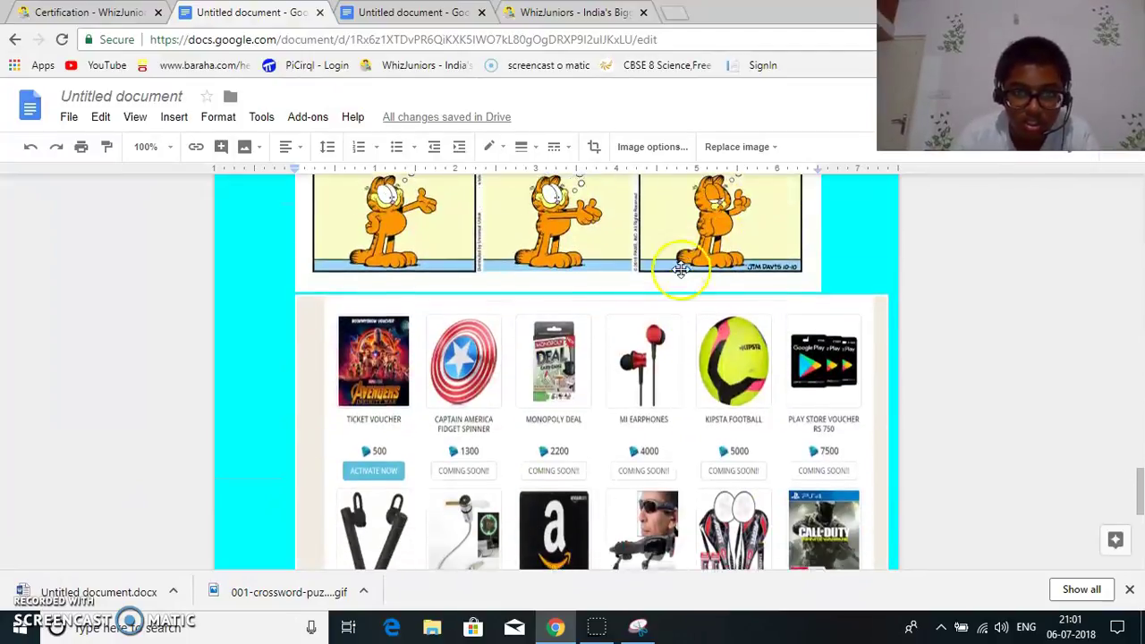
scroll(674, 270, "down", 1)
left_click(507, 260)
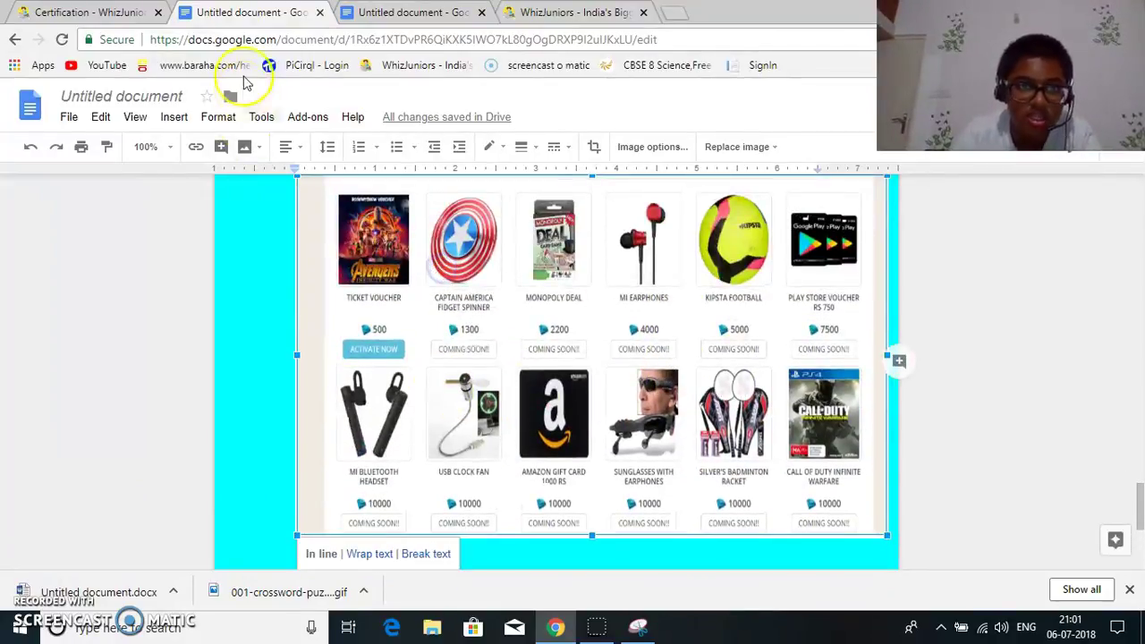
Go back to the WhizJuniors website and scroll up to the home page's student, teacher and school counts.
left_click(564, 15)
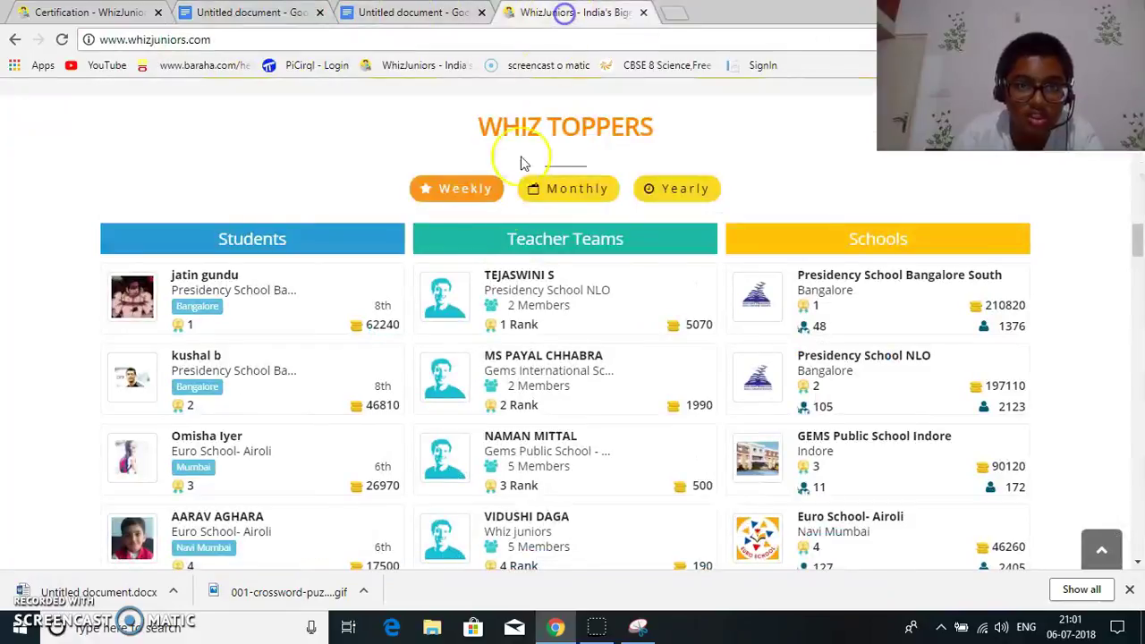
scroll(527, 231, "up", 20)
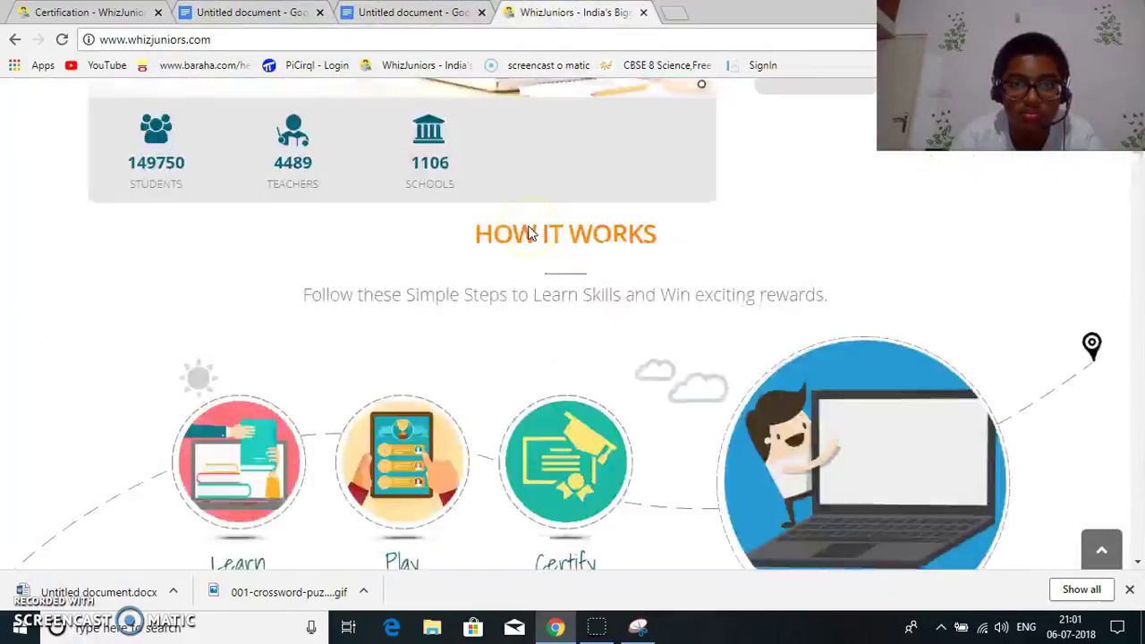